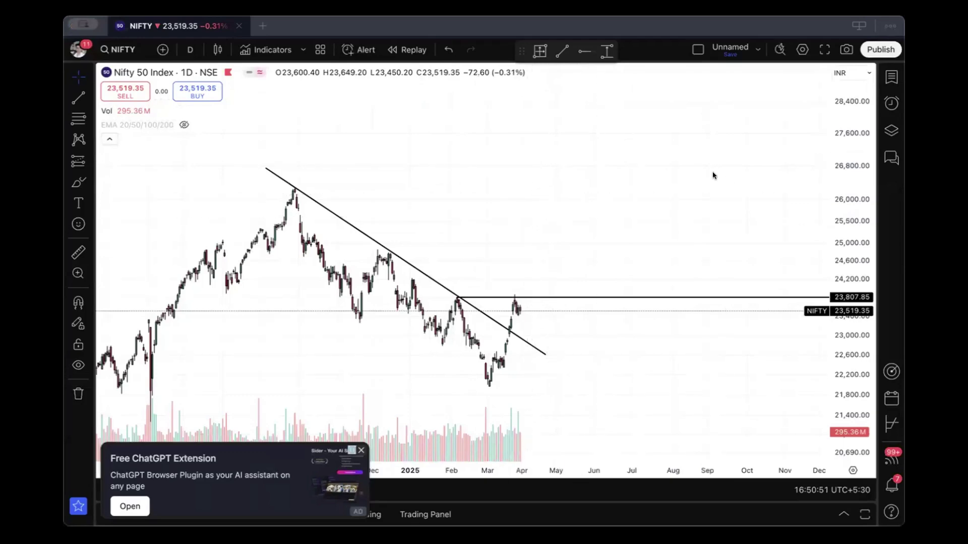
Dismiss the ChatGPT extension ad and select the falling trendline from the September peak
{"action": "scroll", "coordinate": [614, 181], "scroll_direction": "right", "scroll_amount": 2}
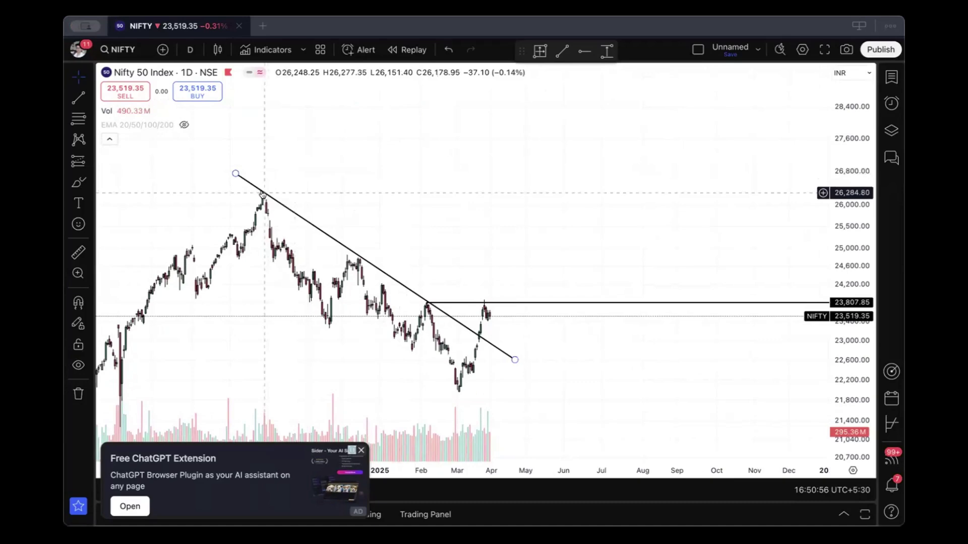
{"action": "left_click", "coordinate": [361, 451]}
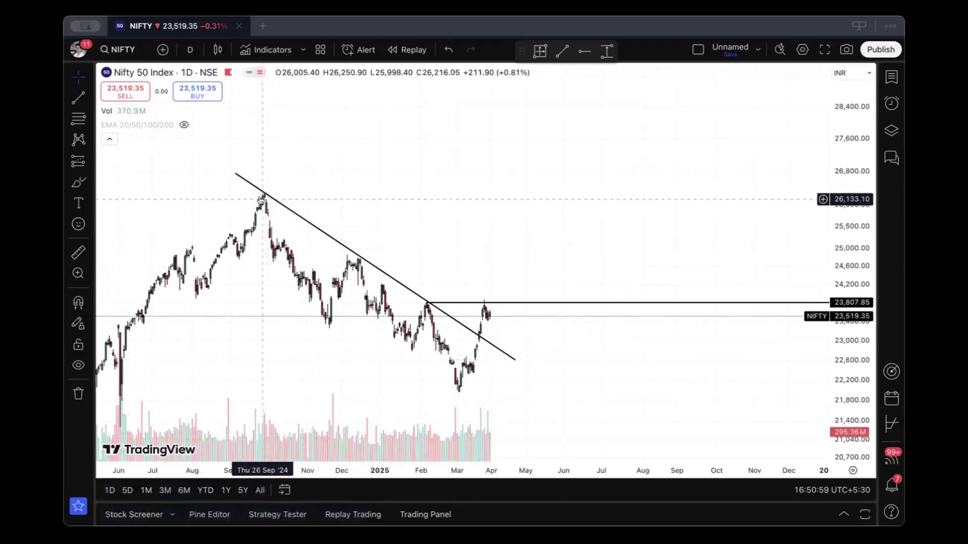
{"action": "left_click", "coordinate": [262, 196]}
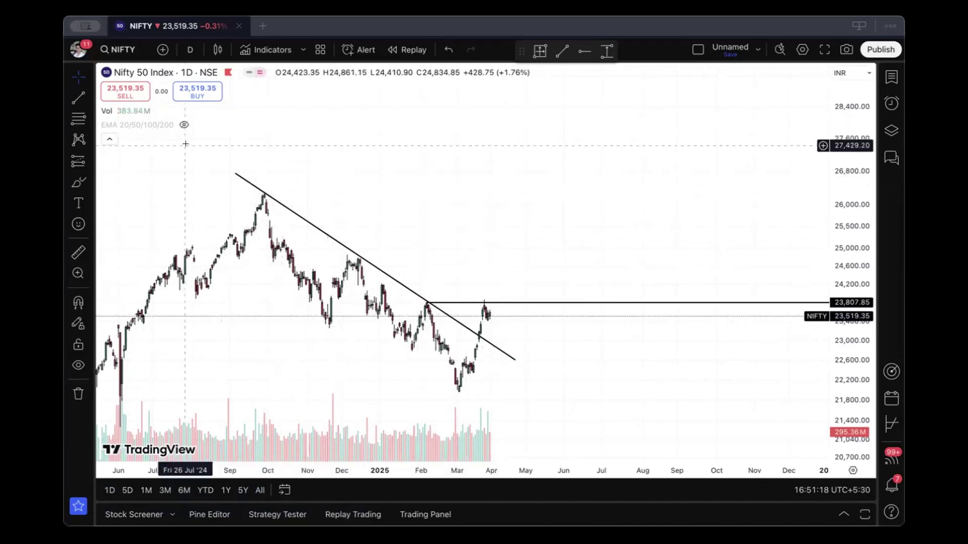
Measure the NIFTY 50 fall from the late-September 2024 peak to the early-March 2025 low
{"action": "left_click", "coordinate": [607, 51]}
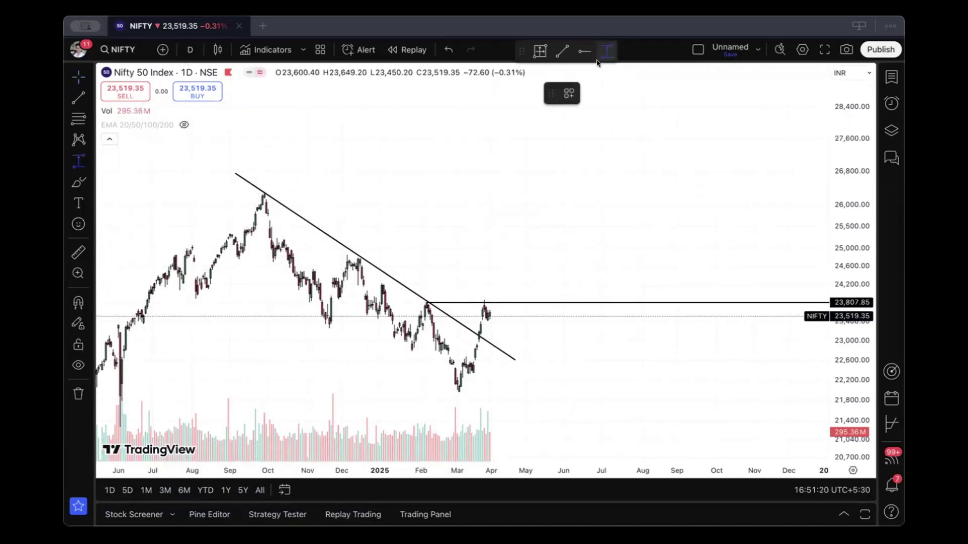
{"action": "left_click", "coordinate": [264, 194]}
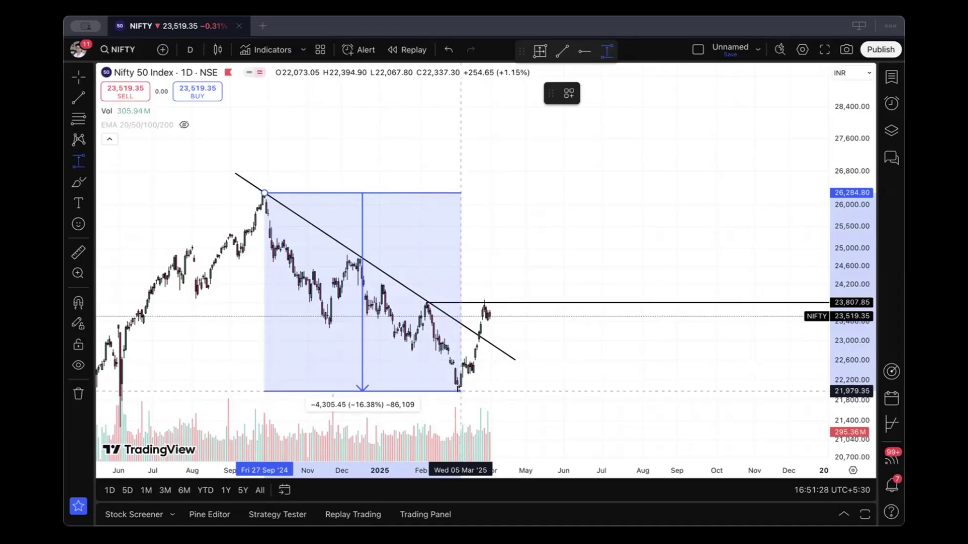
{"action": "left_click", "coordinate": [458, 389]}
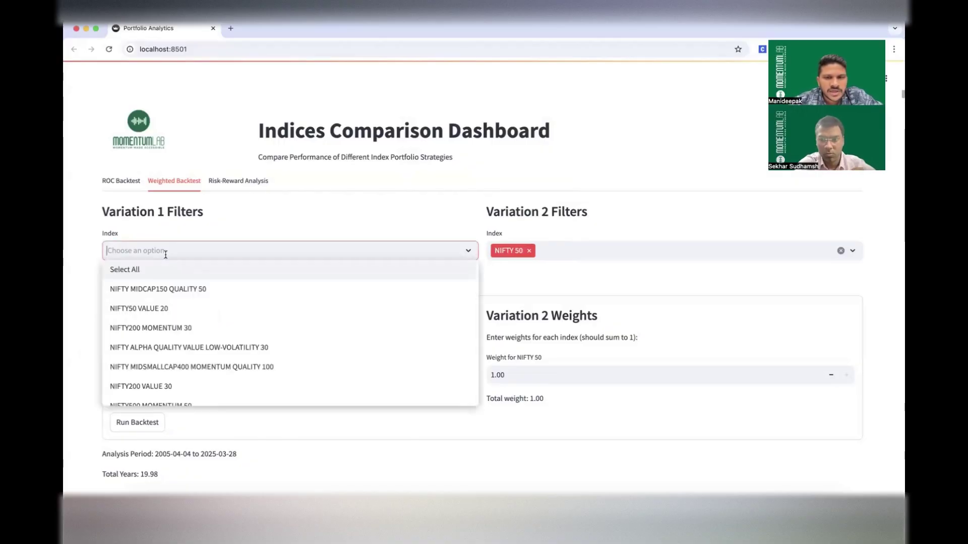
Put NIFTY200 MOMENTUM 30 in Variation 1 at weight 1.00 and run the backtest
{"action": "type", "text": "nifty200 mo"}
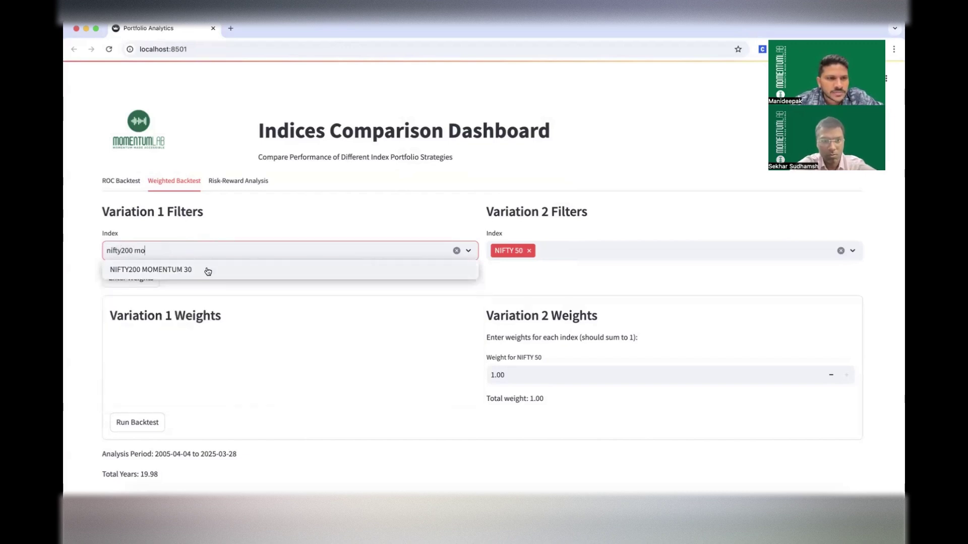
{"action": "left_click", "coordinate": [207, 270]}
{"action": "left_click", "coordinate": [69, 269]}
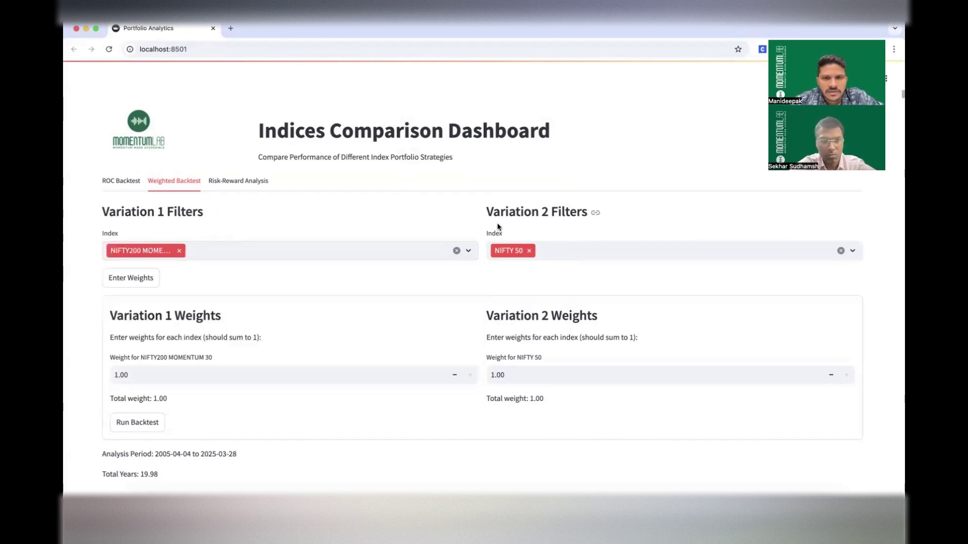
{"action": "scroll", "coordinate": [497, 223], "scroll_direction": "down", "scroll_amount": 1}
{"action": "scroll", "coordinate": [227, 198], "scroll_direction": "down", "scroll_amount": 2}
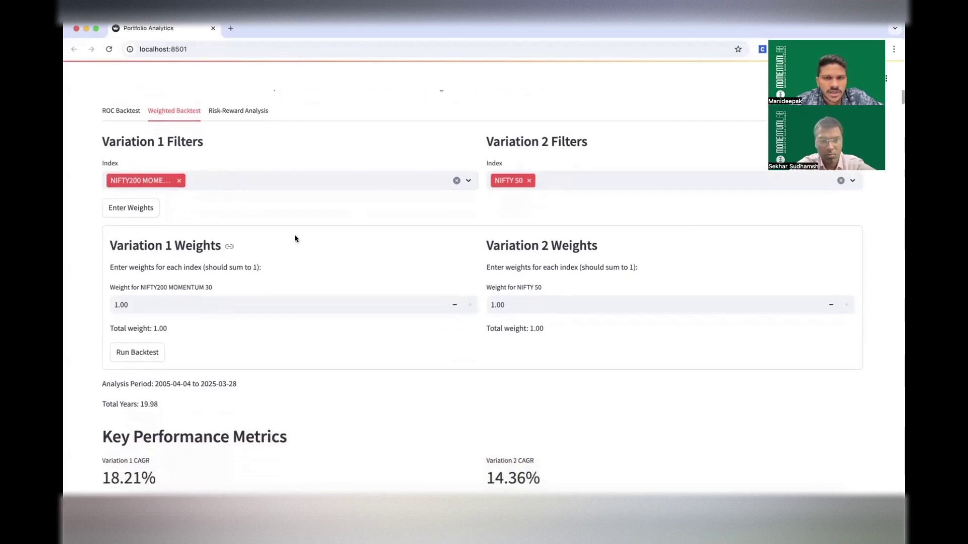
{"action": "left_click", "coordinate": [153, 352]}
Box-zoom the NAV Comparison chart to October 2024–March 2025 and view the drawdowns below
{"action": "scroll", "coordinate": [76, 345], "scroll_direction": "down", "scroll_amount": 3}
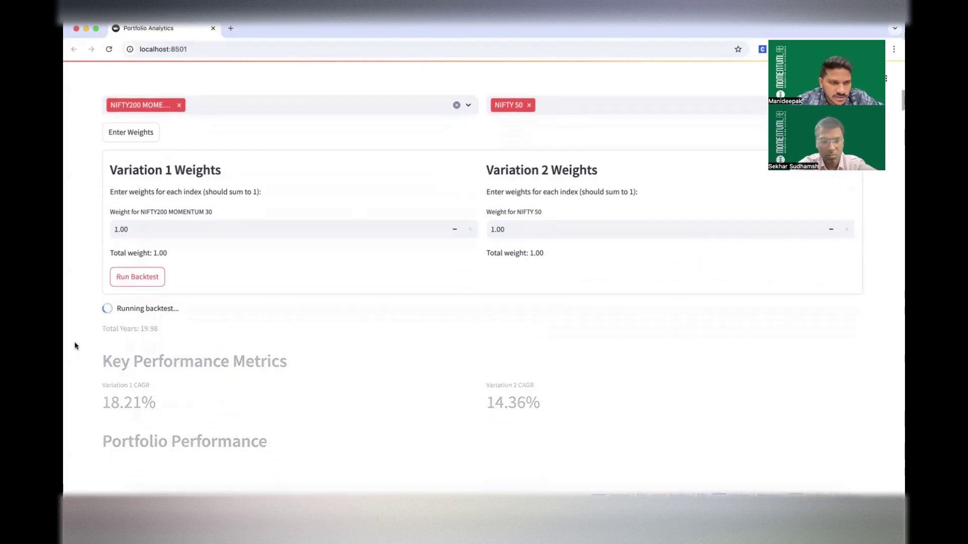
{"action": "scroll", "coordinate": [74, 346], "scroll_direction": "down", "scroll_amount": 5}
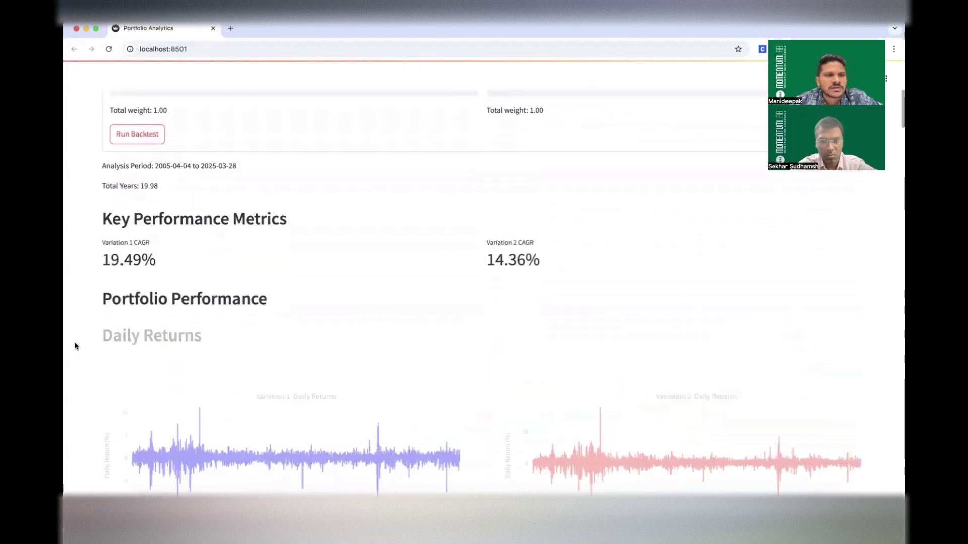
{"action": "scroll", "coordinate": [76, 342], "scroll_direction": "down", "scroll_amount": 4}
{"action": "scroll", "coordinate": [171, 263], "scroll_direction": "down", "scroll_amount": 2}
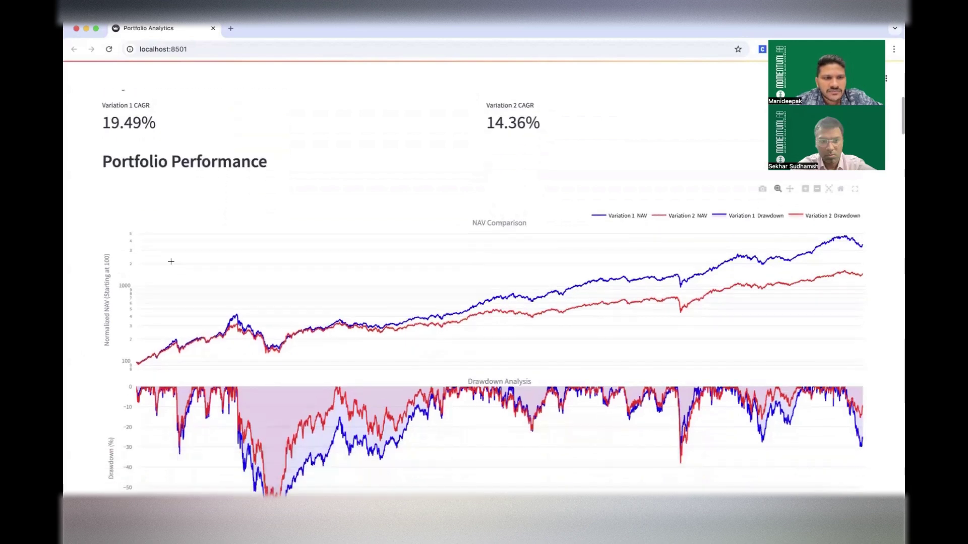
{"action": "scroll", "coordinate": [202, 234], "scroll_direction": "down", "scroll_amount": 1}
{"action": "scroll", "coordinate": [338, 190], "scroll_direction": "up", "scroll_amount": 1}
{"action": "scroll", "coordinate": [337, 187], "scroll_direction": "down", "scroll_amount": 1}
{"action": "scroll", "coordinate": [338, 187], "scroll_direction": "up", "scroll_amount": 2}
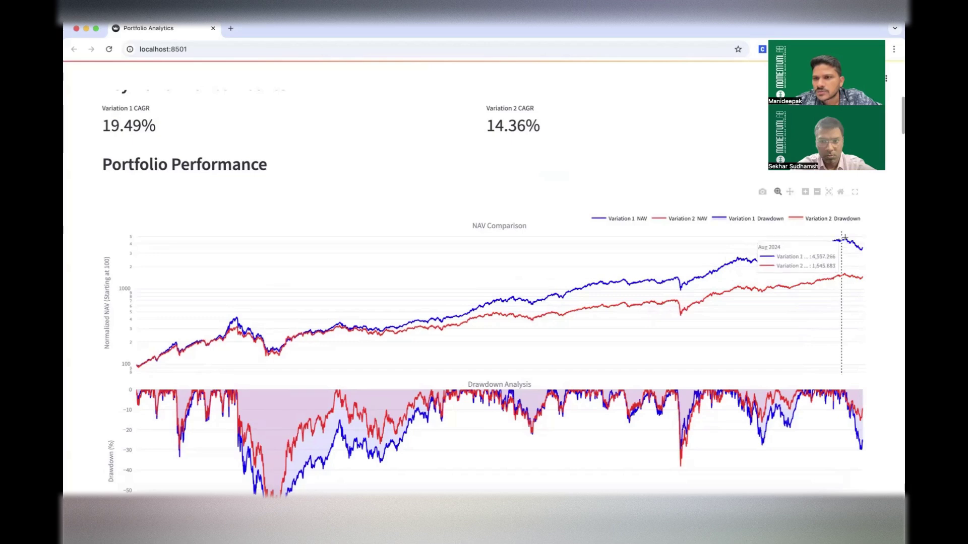
{"action": "left_click_drag", "start_coordinate": [844, 237], "coordinate": [862, 284]}
{"action": "scroll", "coordinate": [575, 353], "scroll_direction": "down", "scroll_amount": 3}
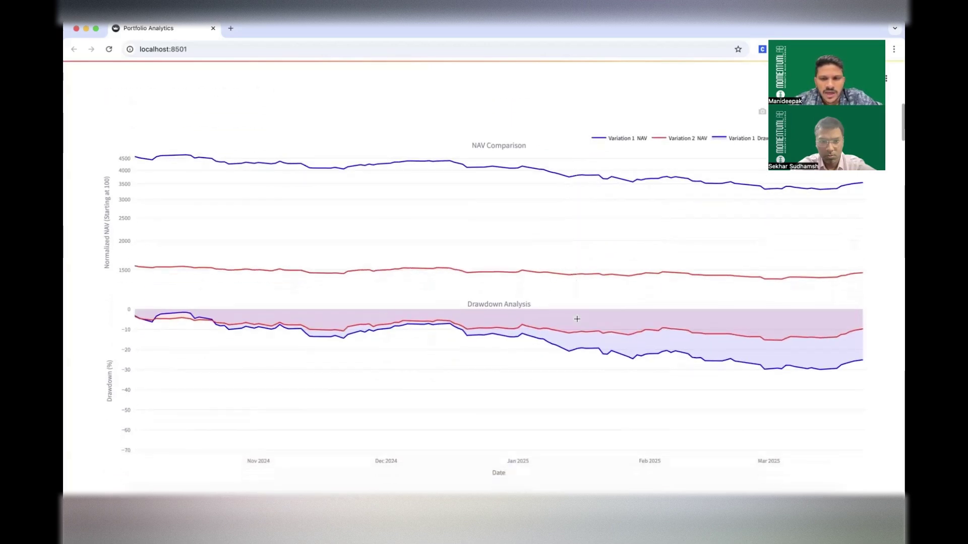
{"action": "scroll", "coordinate": [572, 415], "scroll_direction": "down", "scroll_amount": 2}
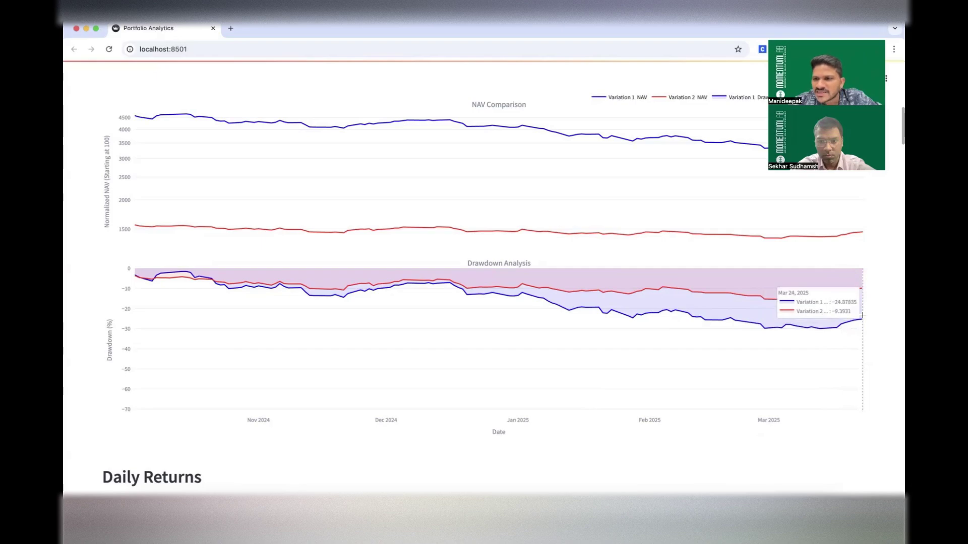
{"action": "scroll", "coordinate": [862, 315], "scroll_direction": "down", "scroll_amount": 3}
{"action": "scroll", "coordinate": [862, 315], "scroll_direction": "down", "scroll_amount": 7}
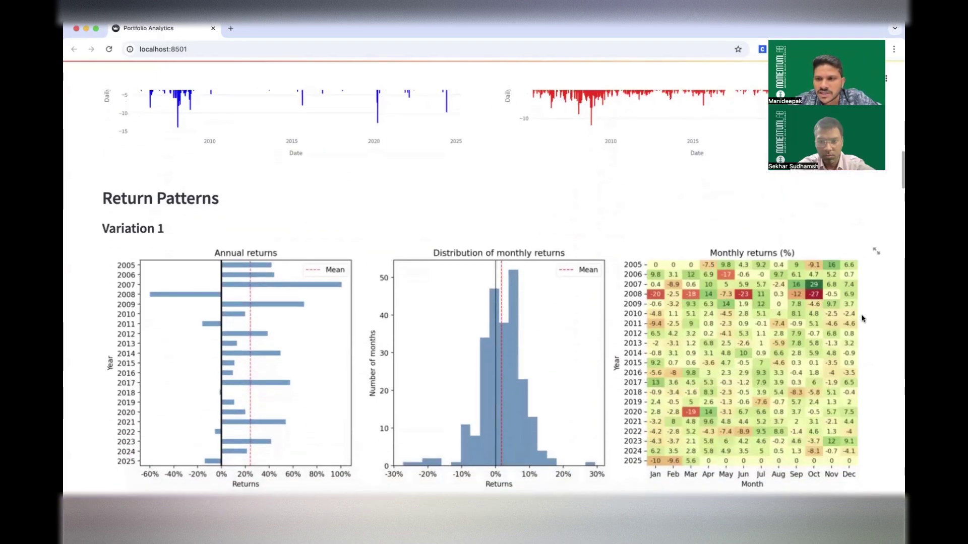
{"action": "scroll", "coordinate": [862, 318], "scroll_direction": "down", "scroll_amount": 2}
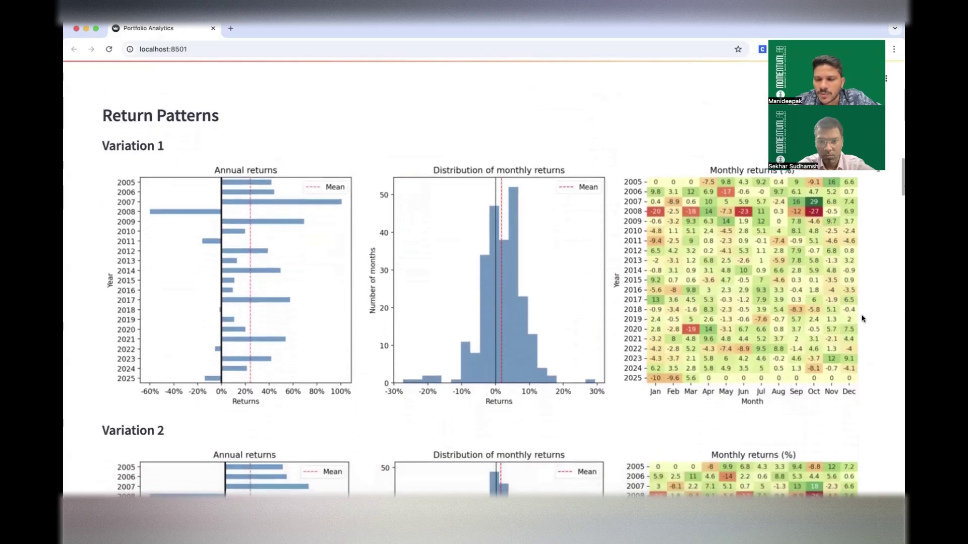
{"action": "scroll", "coordinate": [862, 318], "scroll_direction": "down", "scroll_amount": 3}
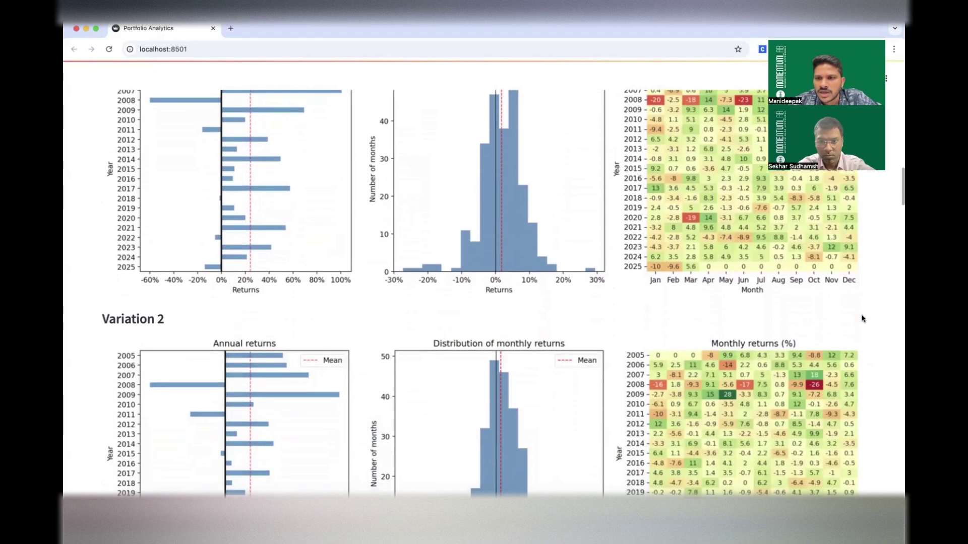
{"action": "scroll", "coordinate": [862, 318], "scroll_direction": "down", "scroll_amount": 2}
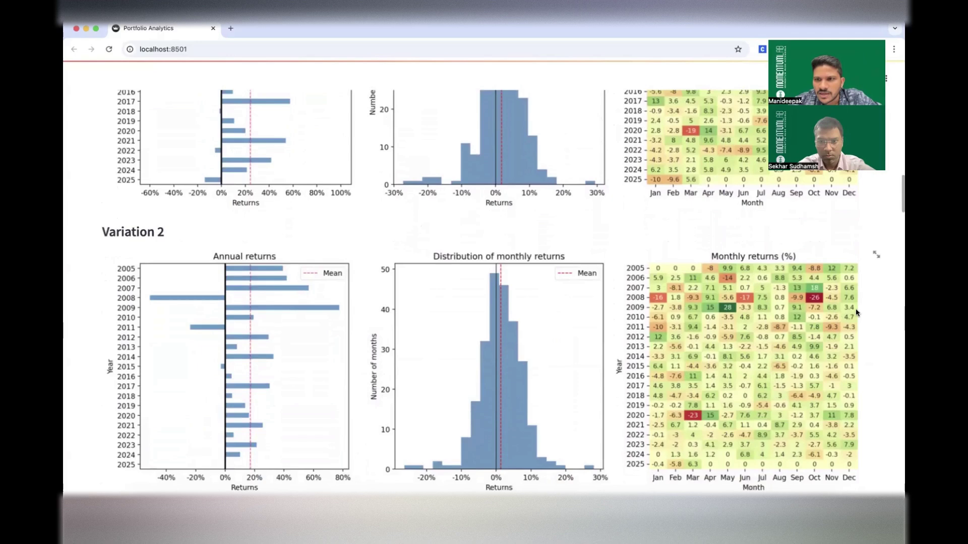
{"action": "scroll", "coordinate": [856, 313], "scroll_direction": "up", "scroll_amount": 1}
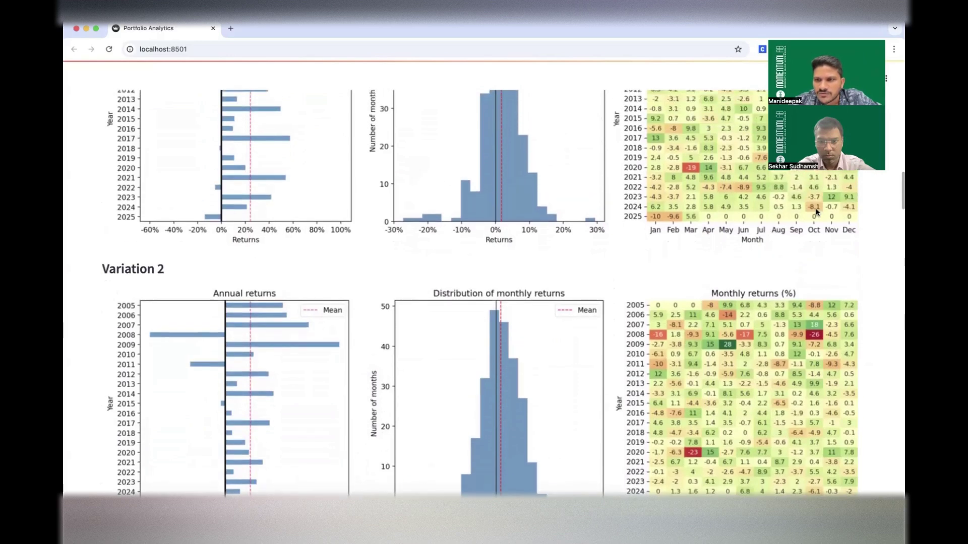
{"action": "scroll", "coordinate": [817, 212], "scroll_direction": "up", "scroll_amount": 1}
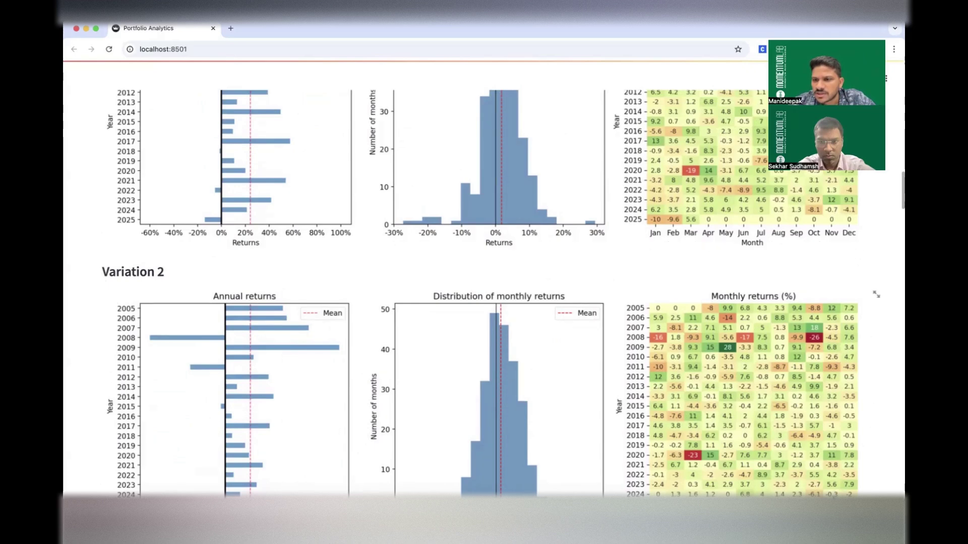
{"action": "scroll", "coordinate": [848, 492], "scroll_direction": "down", "scroll_amount": 1}
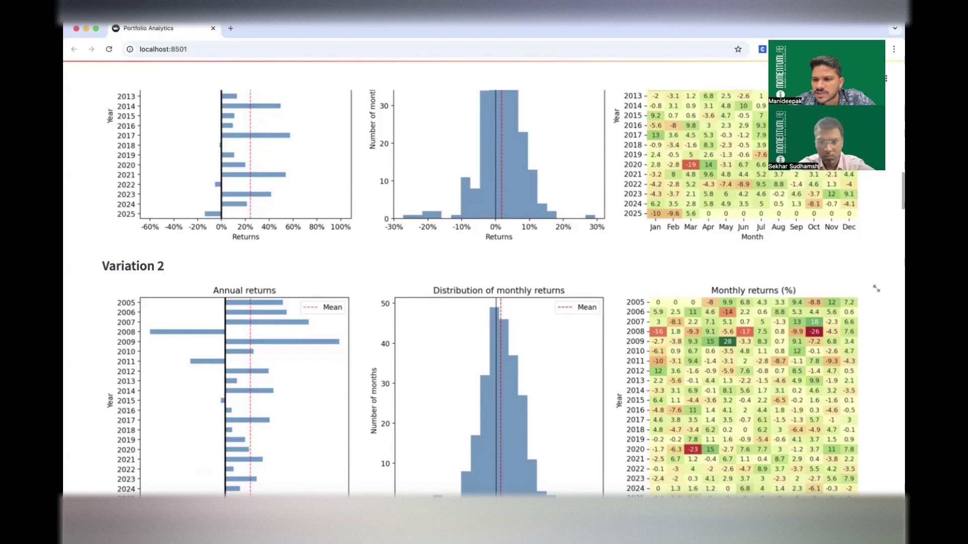
{"action": "scroll", "coordinate": [848, 492], "scroll_direction": "down", "scroll_amount": 5}
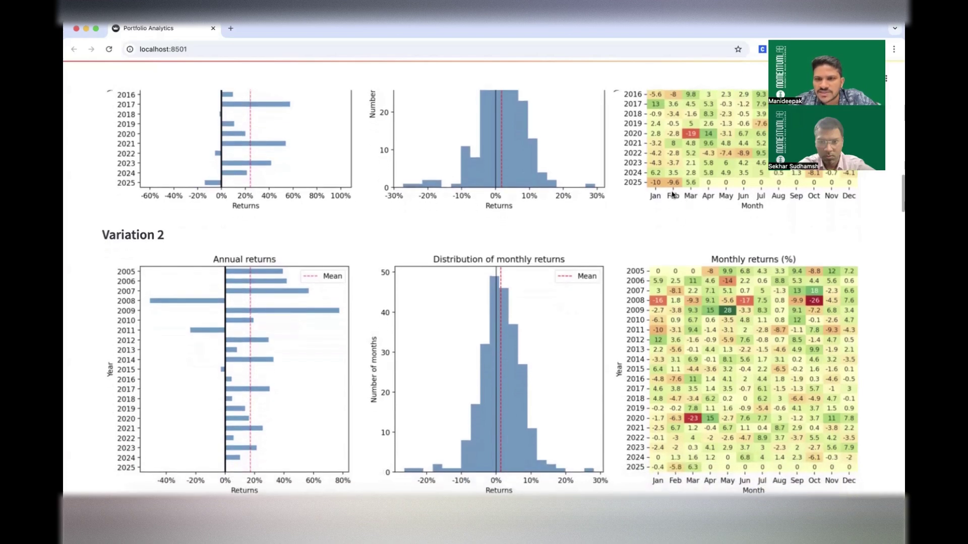
{"action": "scroll", "coordinate": [657, 194], "scroll_direction": "down", "scroll_amount": 1}
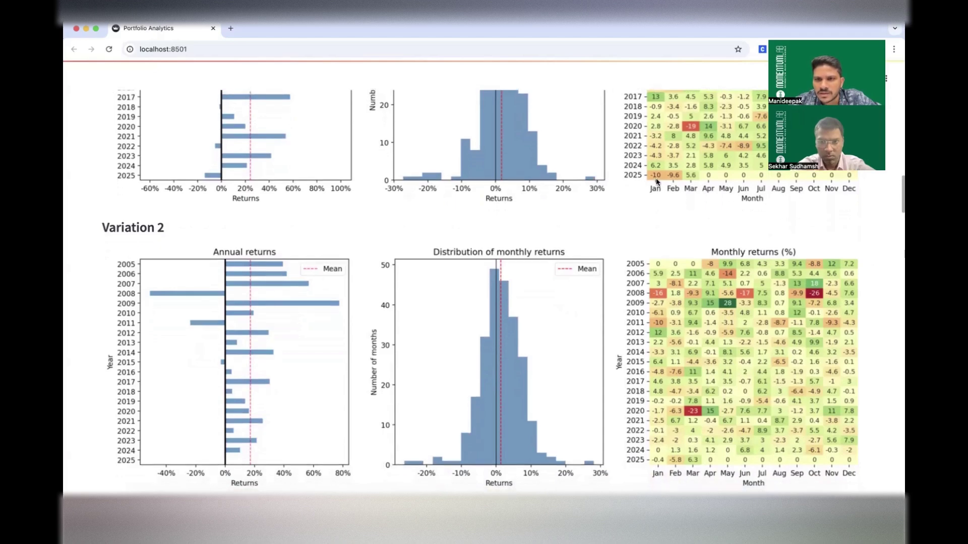
{"action": "scroll", "coordinate": [657, 181], "scroll_direction": "down", "scroll_amount": 1}
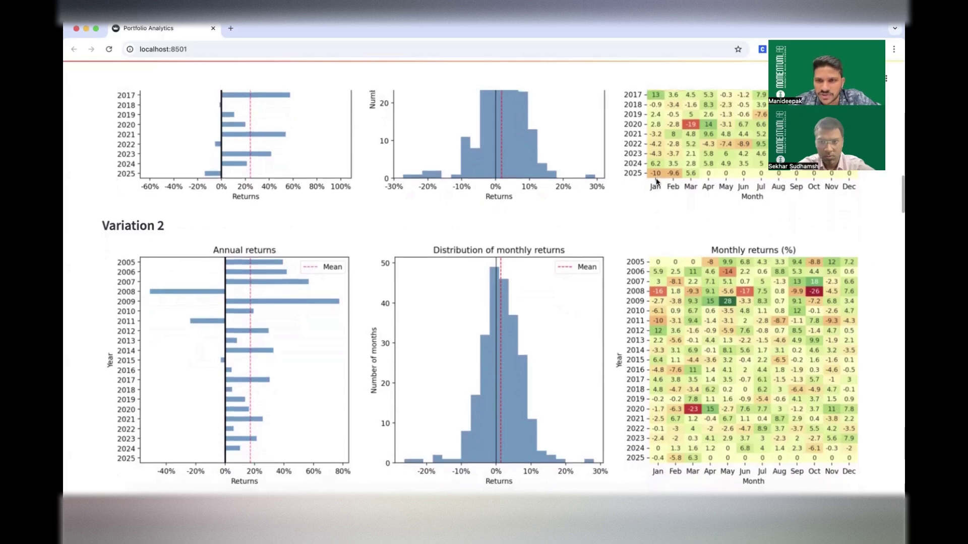
{"action": "scroll", "coordinate": [674, 180], "scroll_direction": "down", "scroll_amount": 1}
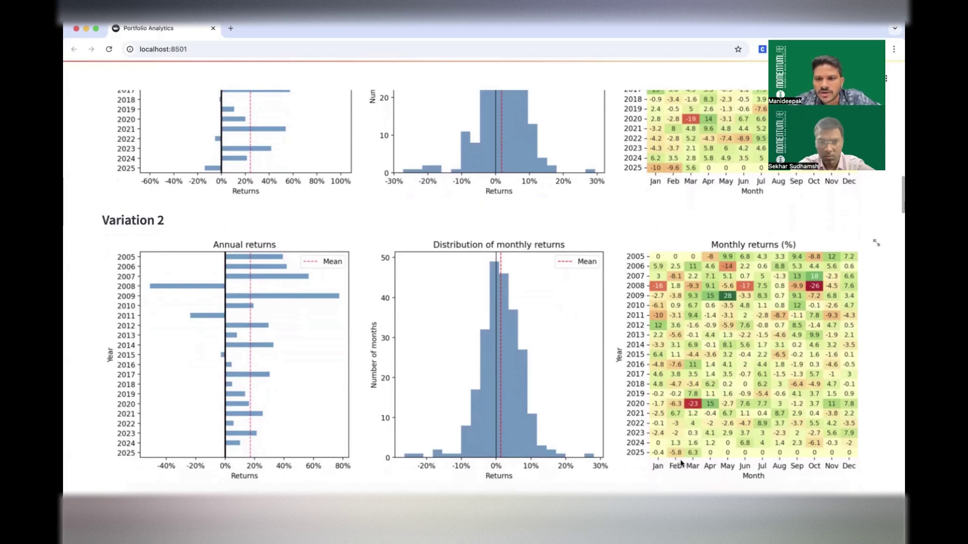
{"action": "scroll", "coordinate": [682, 463], "scroll_direction": "down", "scroll_amount": 1}
{"action": "scroll", "coordinate": [681, 463], "scroll_direction": "down", "scroll_amount": 1}
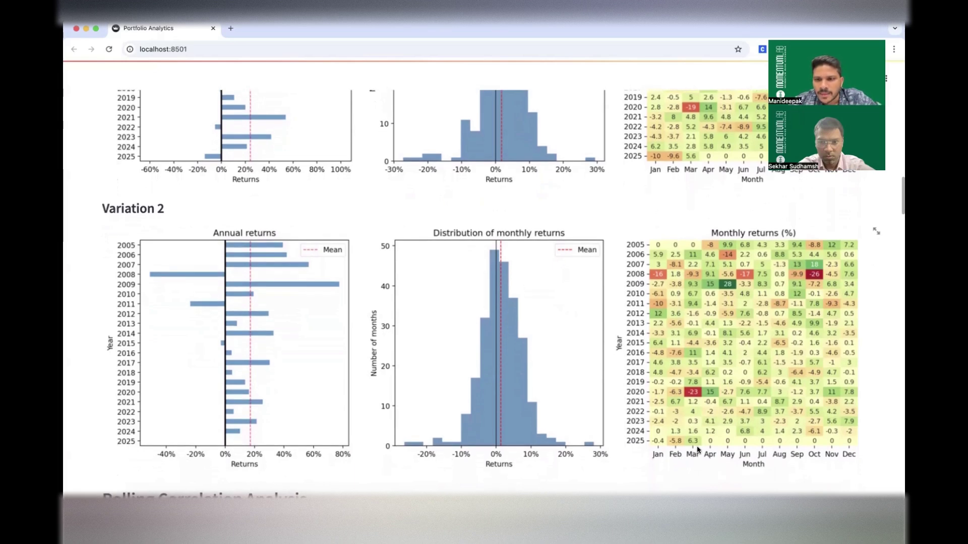
{"action": "scroll", "coordinate": [697, 450], "scroll_direction": "down", "scroll_amount": 1}
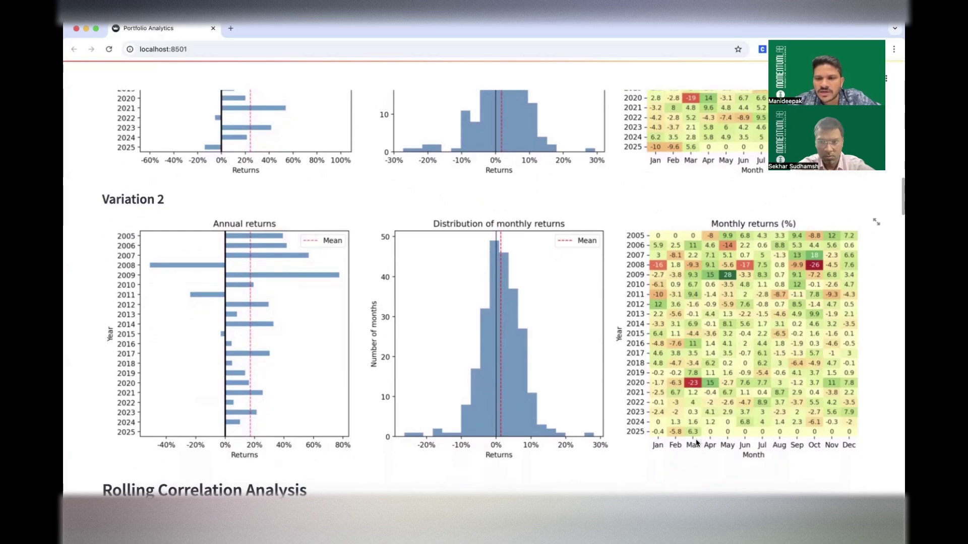
{"action": "scroll", "coordinate": [698, 169], "scroll_direction": "up", "scroll_amount": 3}
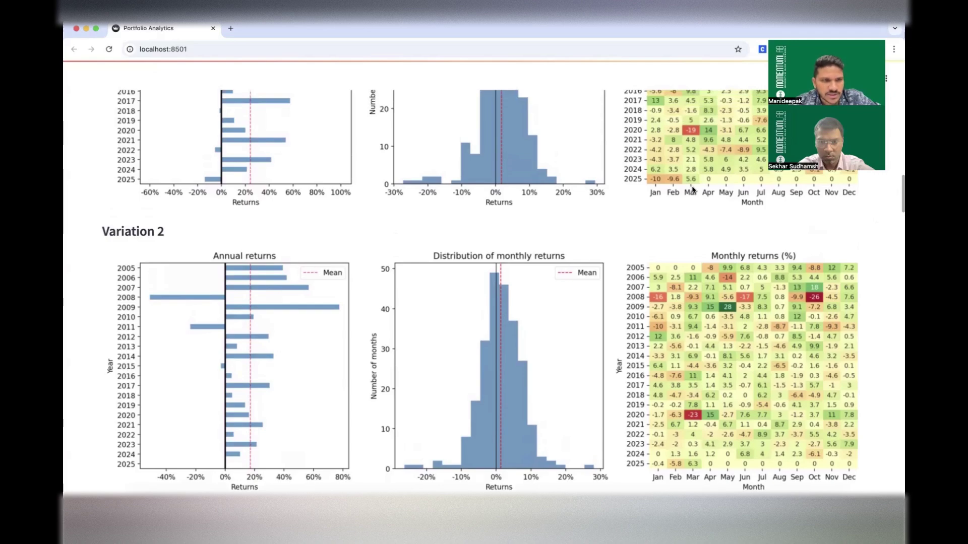
Scroll down to Rolling Returns Analysis, showing 3-year means of 18.6% versus 12.6%
{"action": "scroll", "coordinate": [692, 190], "scroll_direction": "down", "scroll_amount": 20}
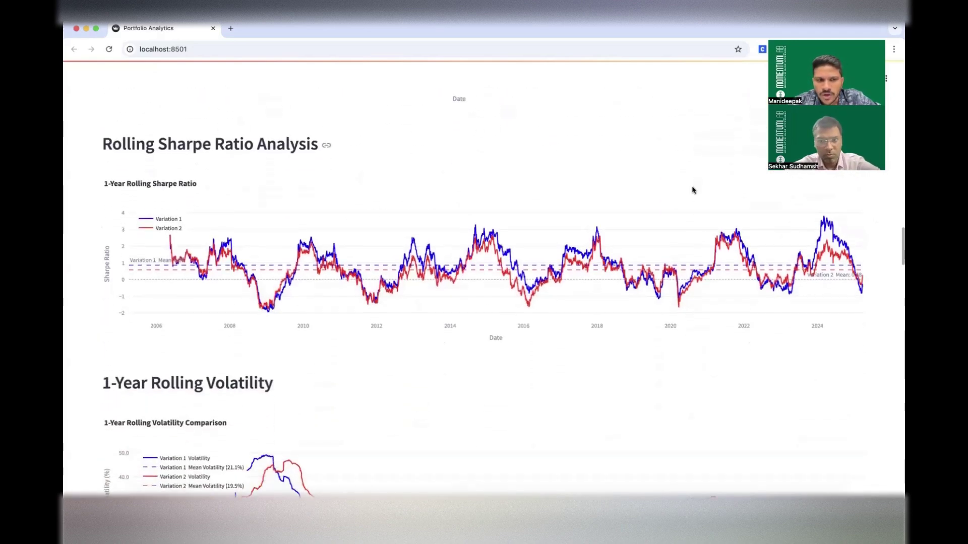
{"action": "scroll", "coordinate": [692, 190], "scroll_direction": "down", "scroll_amount": 20}
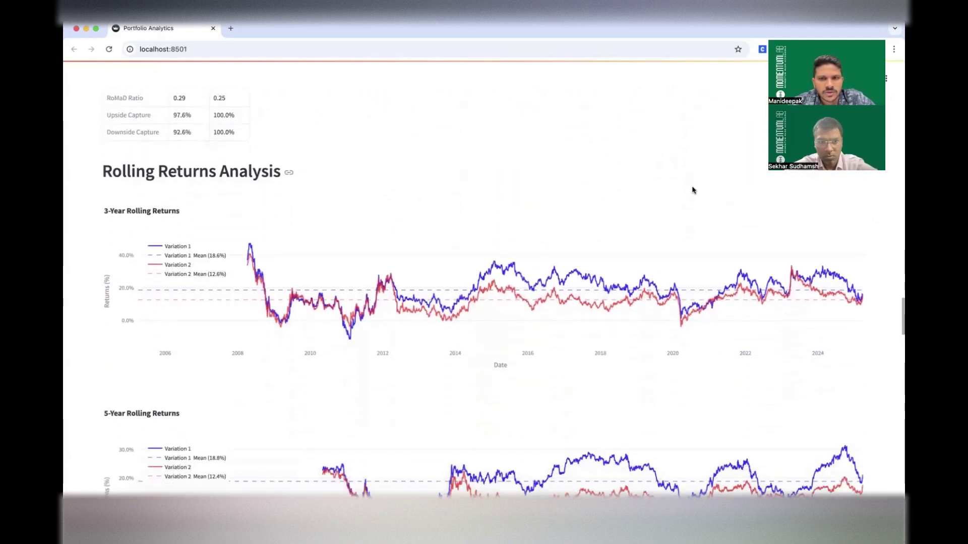
{"action": "scroll", "coordinate": [691, 190], "scroll_direction": "down", "scroll_amount": 1}
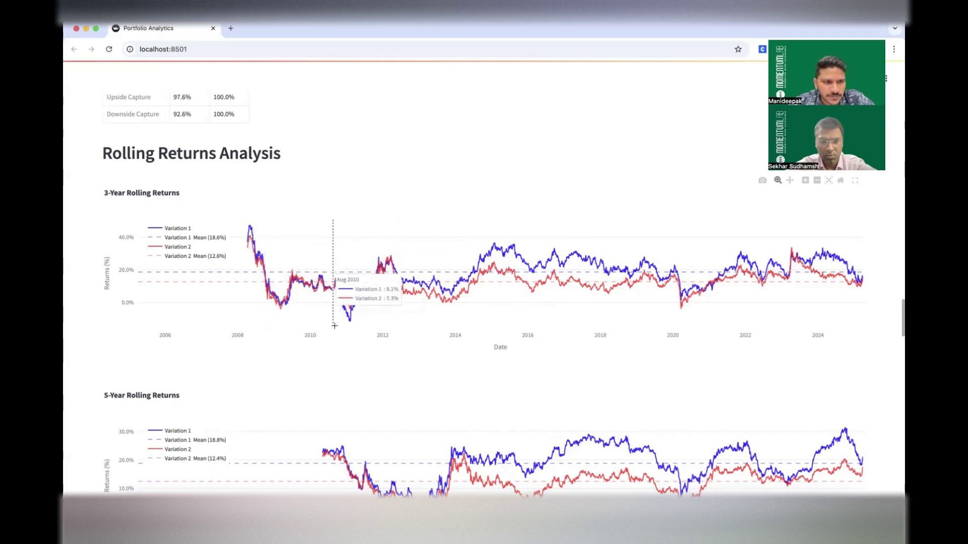
Scroll through the 5- and 7-year rolling charts, box plot and statistics
{"action": "scroll", "coordinate": [336, 325], "scroll_direction": "down", "scroll_amount": 3}
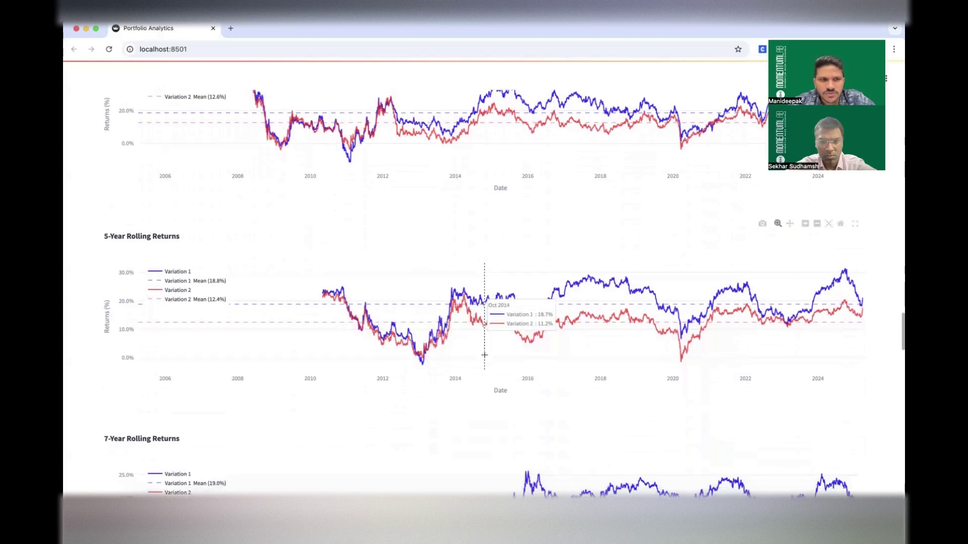
{"action": "scroll", "coordinate": [484, 355], "scroll_direction": "down", "scroll_amount": 1}
{"action": "scroll", "coordinate": [504, 383], "scroll_direction": "down", "scroll_amount": 2}
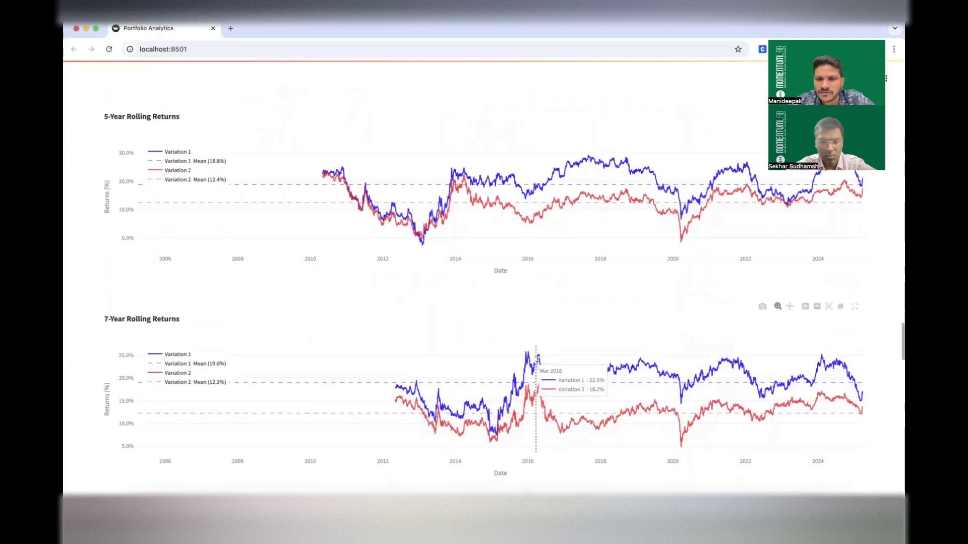
{"action": "scroll", "coordinate": [508, 400], "scroll_direction": "down", "scroll_amount": 1}
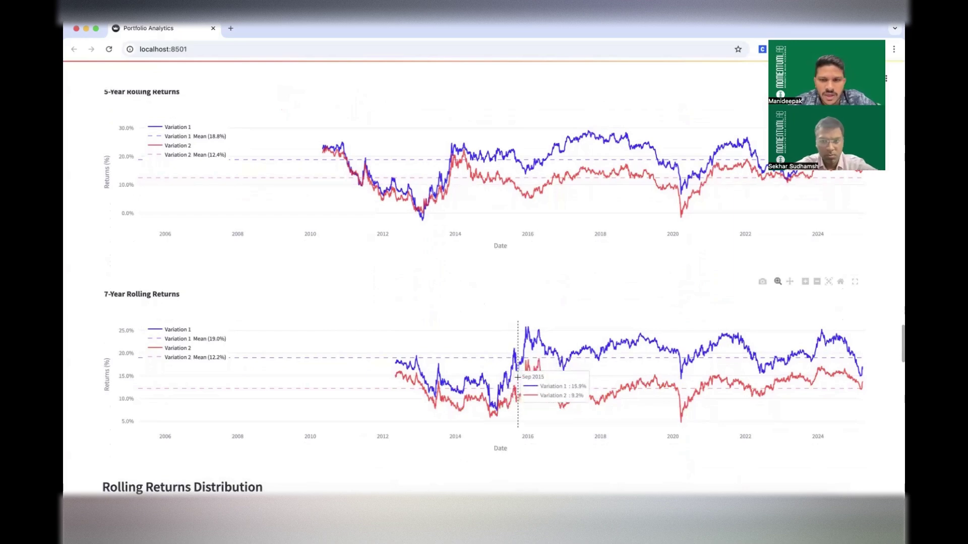
{"action": "scroll", "coordinate": [519, 378], "scroll_direction": "down", "scroll_amount": 1}
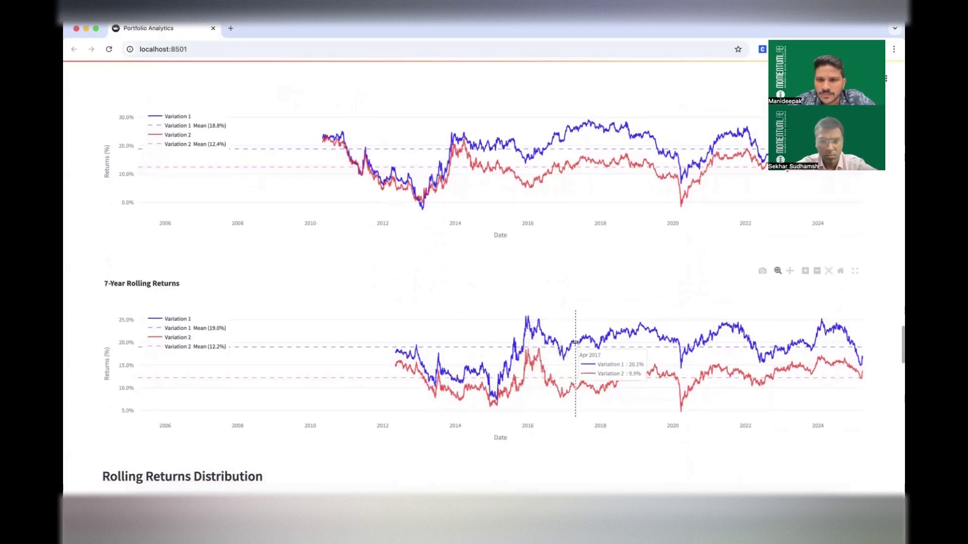
{"action": "scroll", "coordinate": [680, 342], "scroll_direction": "down", "scroll_amount": 2}
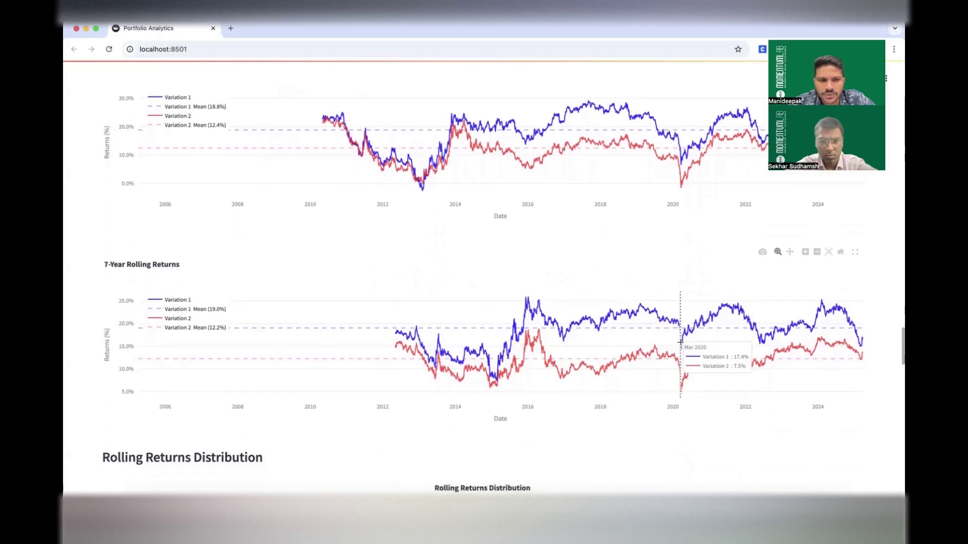
{"action": "scroll", "coordinate": [680, 341], "scroll_direction": "down", "scroll_amount": 2}
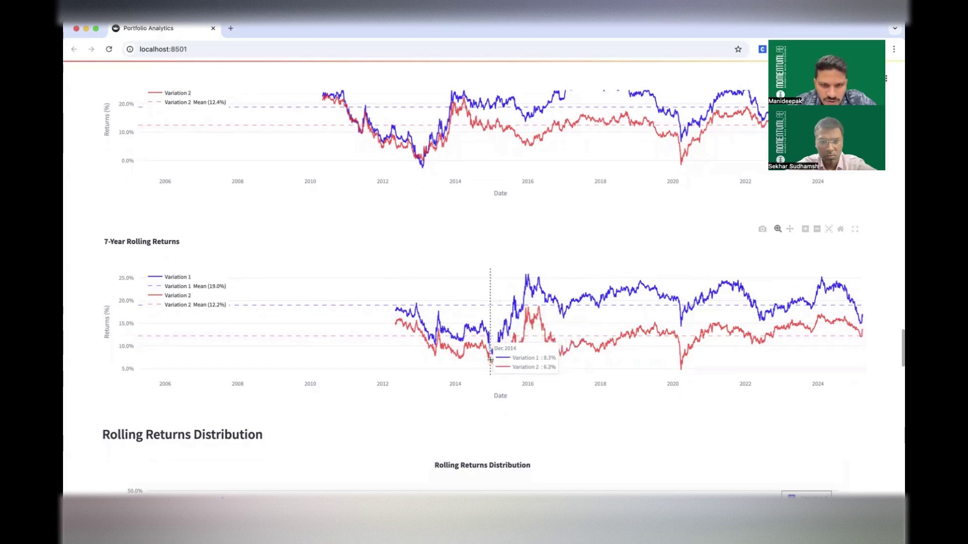
{"action": "scroll", "coordinate": [491, 360], "scroll_direction": "down", "scroll_amount": 3}
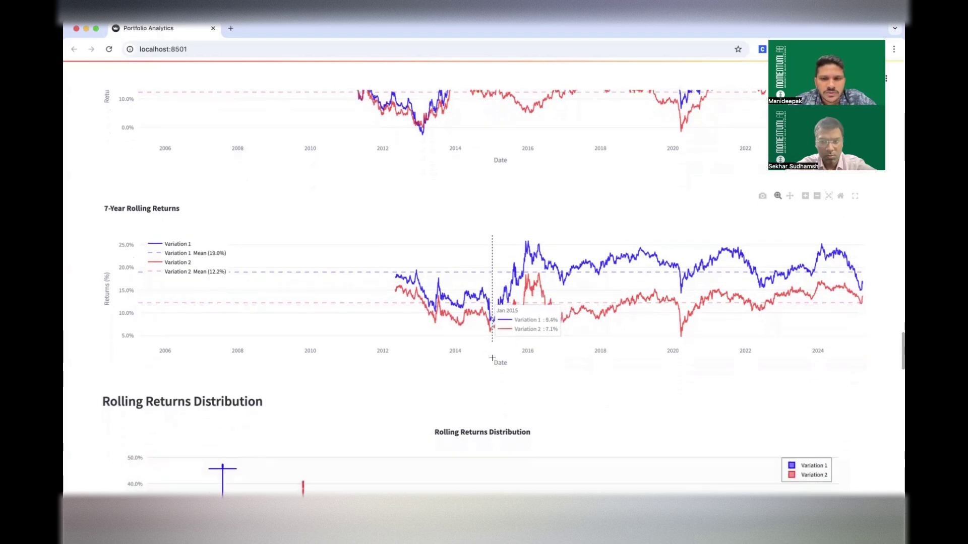
{"action": "scroll", "coordinate": [492, 360], "scroll_direction": "down", "scroll_amount": 3}
{"action": "scroll", "coordinate": [492, 359], "scroll_direction": "up", "scroll_amount": 4}
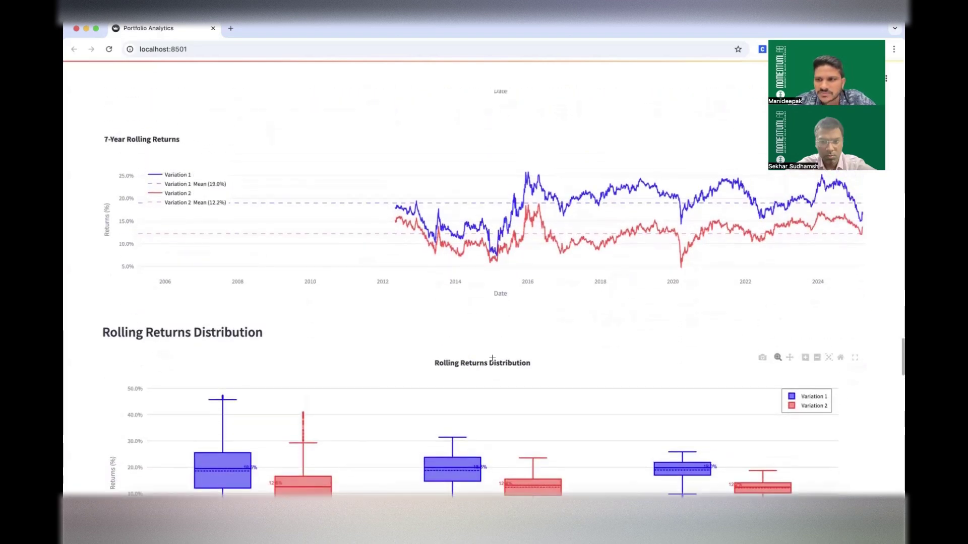
{"action": "scroll", "coordinate": [741, 295], "scroll_direction": "down", "scroll_amount": 6}
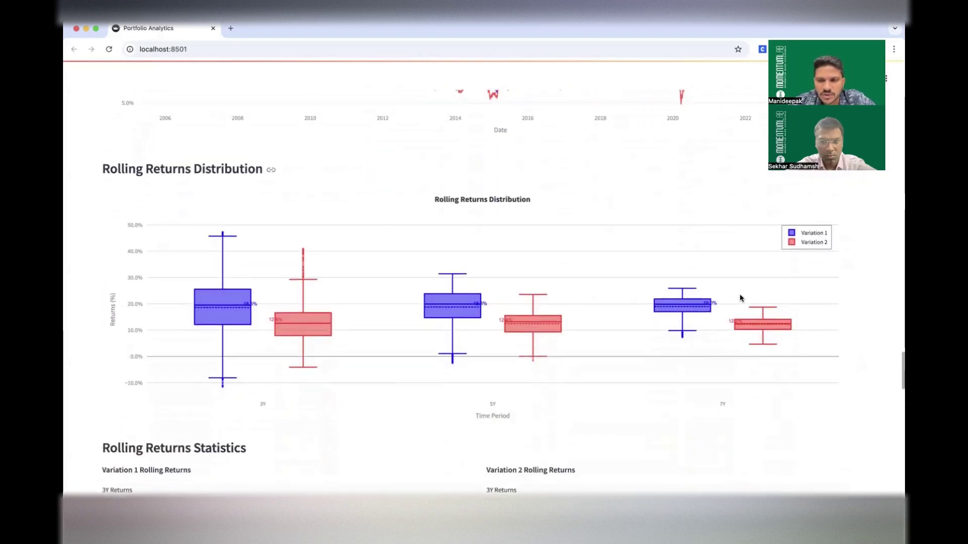
{"action": "scroll", "coordinate": [741, 296], "scroll_direction": "down", "scroll_amount": 10}
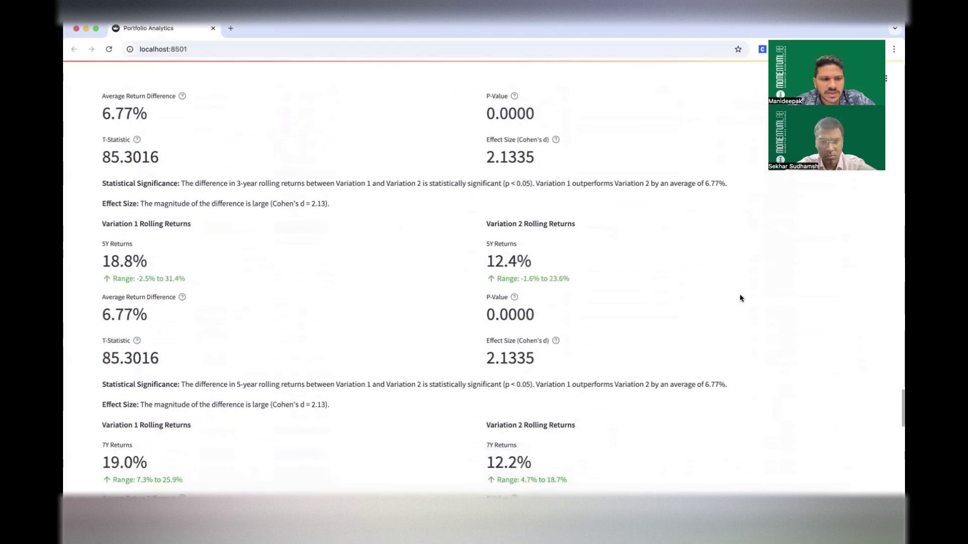
Return to the top of the Weighted Backtest page with both variations' filters and weights
{"action": "scroll", "coordinate": [740, 298], "scroll_direction": "up", "scroll_amount": 5}
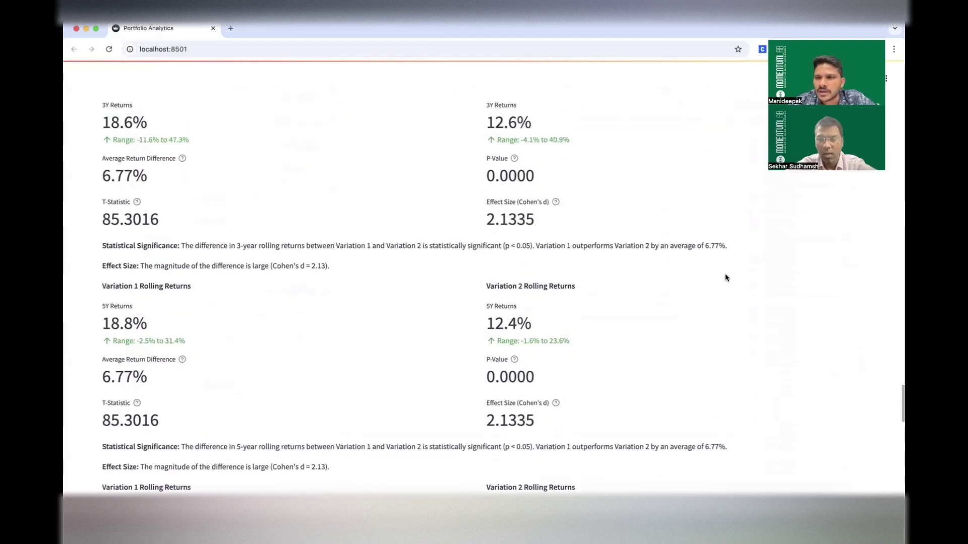
{"action": "scroll", "coordinate": [725, 278], "scroll_direction": "up", "scroll_amount": 15}
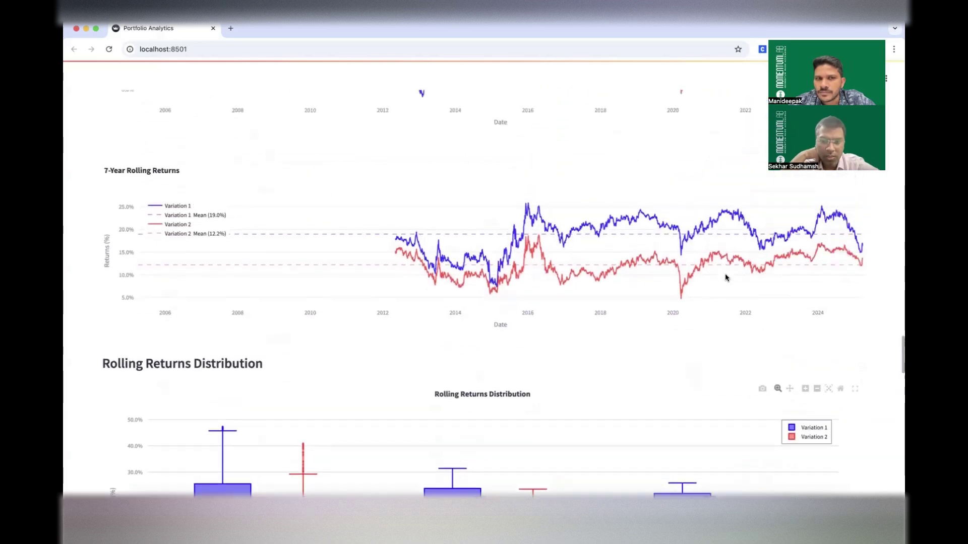
{"action": "scroll", "coordinate": [724, 278], "scroll_direction": "up", "scroll_amount": 1}
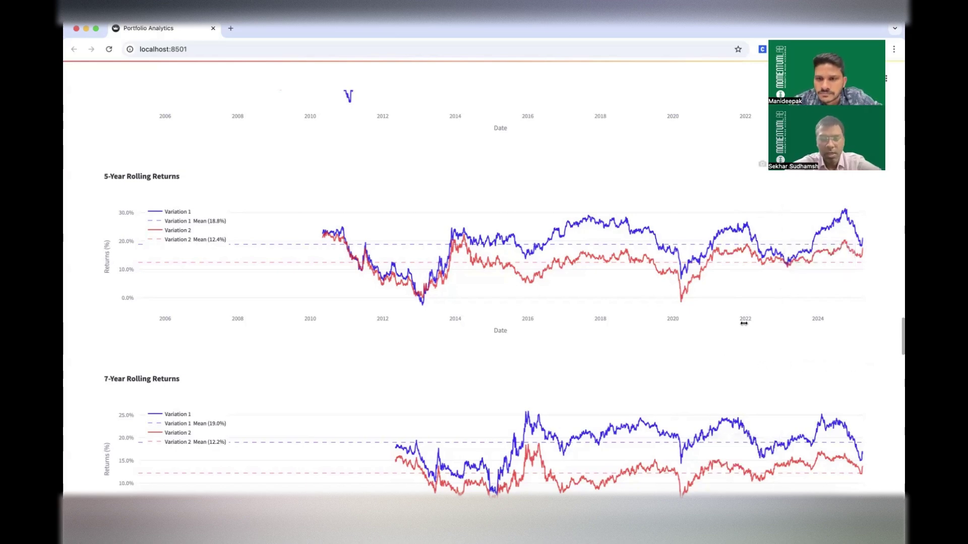
{"action": "scroll", "coordinate": [749, 335], "scroll_direction": "down", "scroll_amount": 1}
{"action": "scroll", "coordinate": [749, 340], "scroll_direction": "up", "scroll_amount": 3}
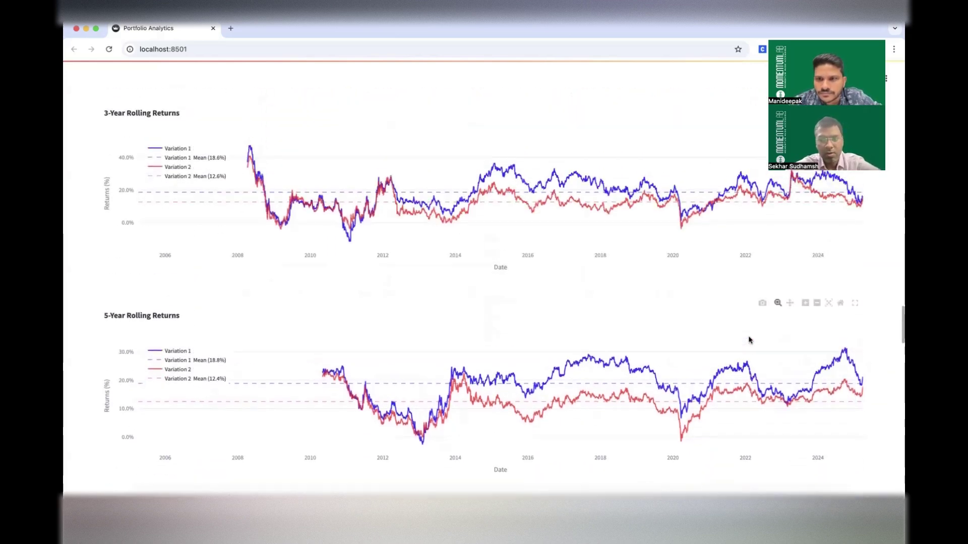
{"action": "scroll", "coordinate": [749, 339], "scroll_direction": "up", "scroll_amount": 1}
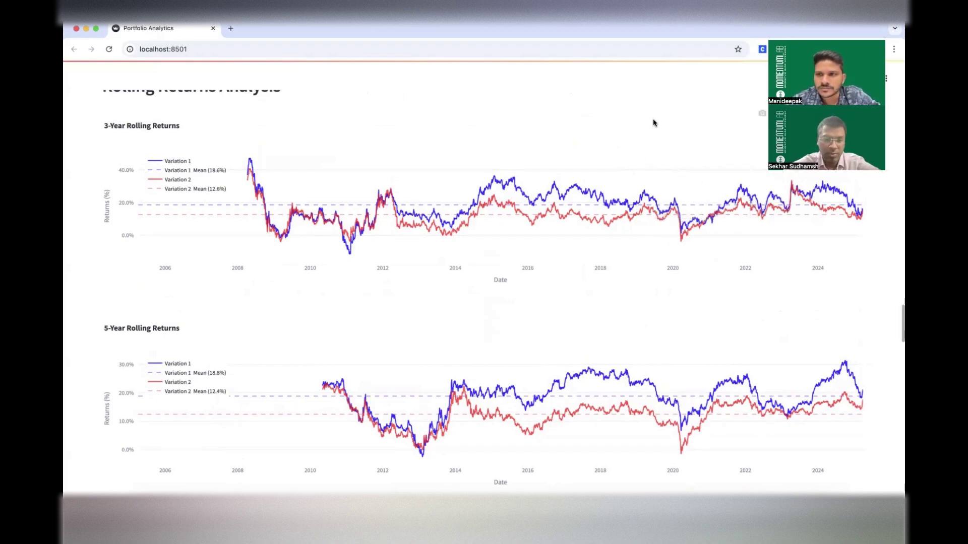
{"action": "scroll", "coordinate": [662, 124], "scroll_direction": "up", "scroll_amount": 15}
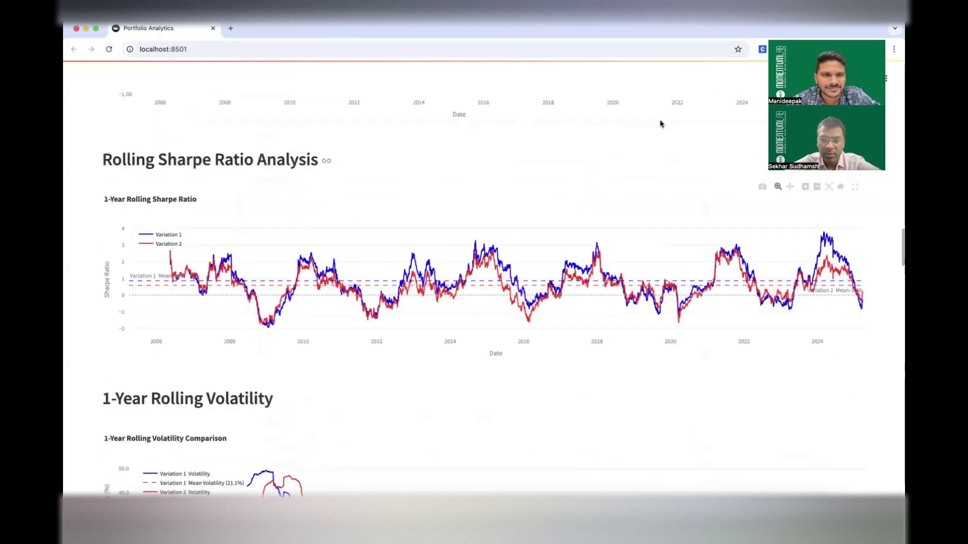
{"action": "scroll", "coordinate": [360, 160], "scroll_direction": "up", "scroll_amount": 15}
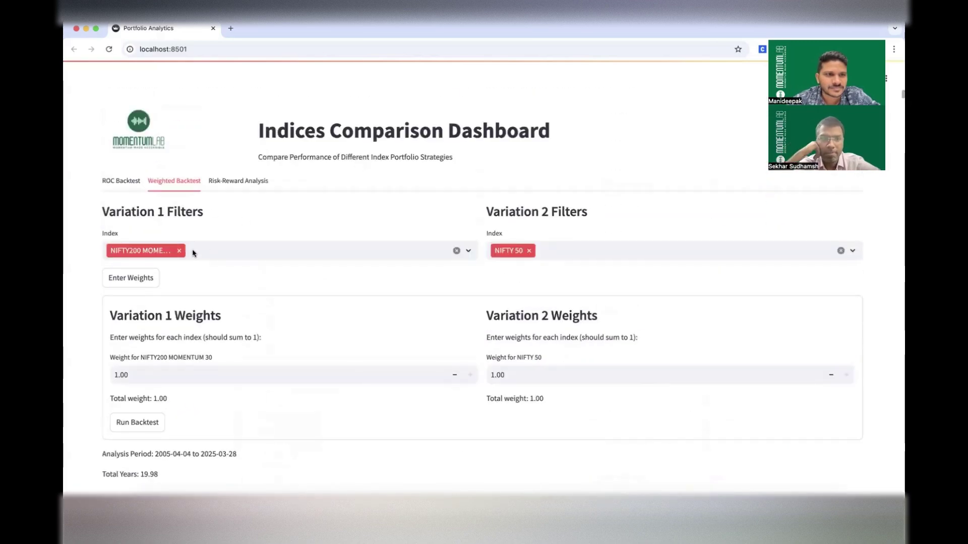
Replace the momentum index in Variation 1 with NIFTY200 VALUE 30
{"action": "left_click", "coordinate": [179, 251]}
{"action": "left_click", "coordinate": [185, 250]}
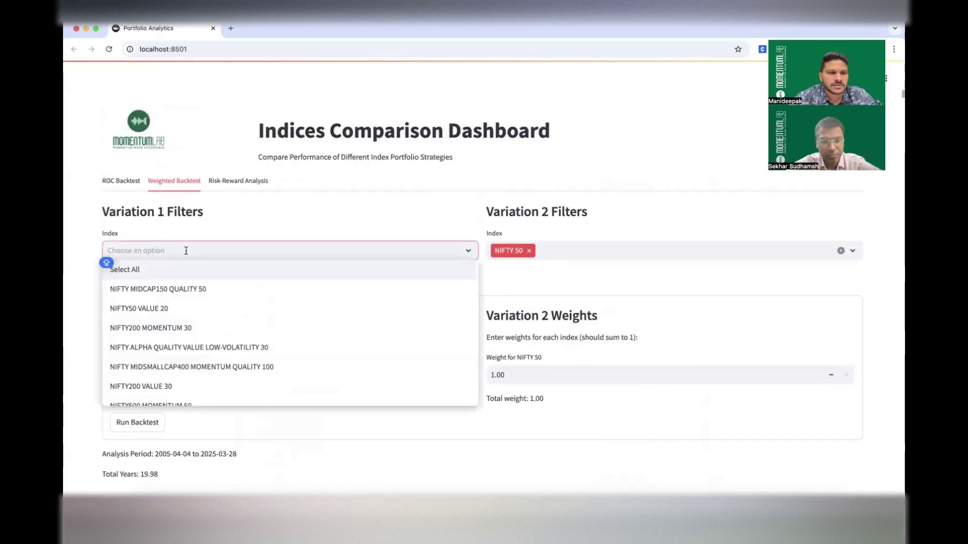
{"action": "type", "text": "NIFTY200"}
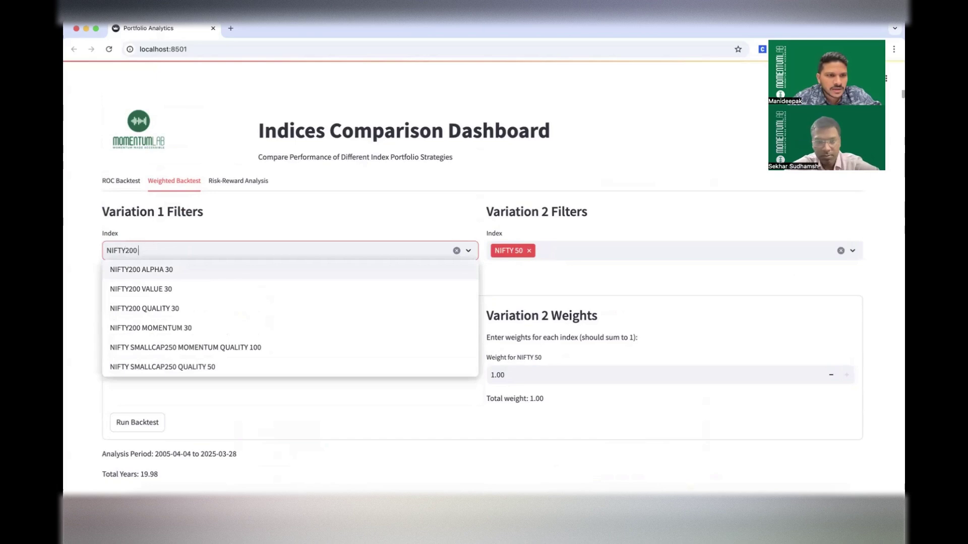
{"action": "left_click", "coordinate": [161, 289]}
{"action": "left_click", "coordinate": [278, 225]}
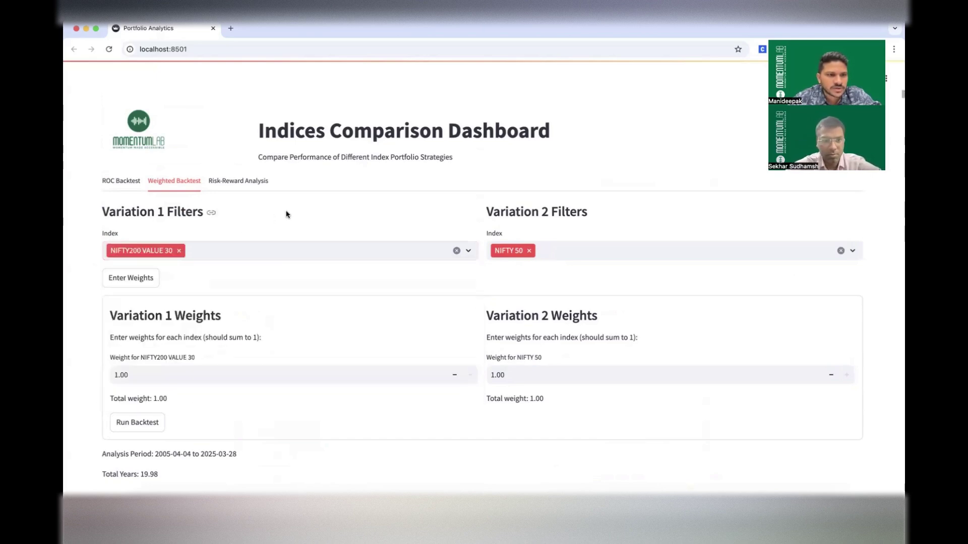
Run the backtest and review the 16.60% versus 14.36% CAGR and NAV chart
{"action": "left_click", "coordinate": [139, 428]}
{"action": "scroll", "coordinate": [136, 428], "scroll_direction": "down", "scroll_amount": 5}
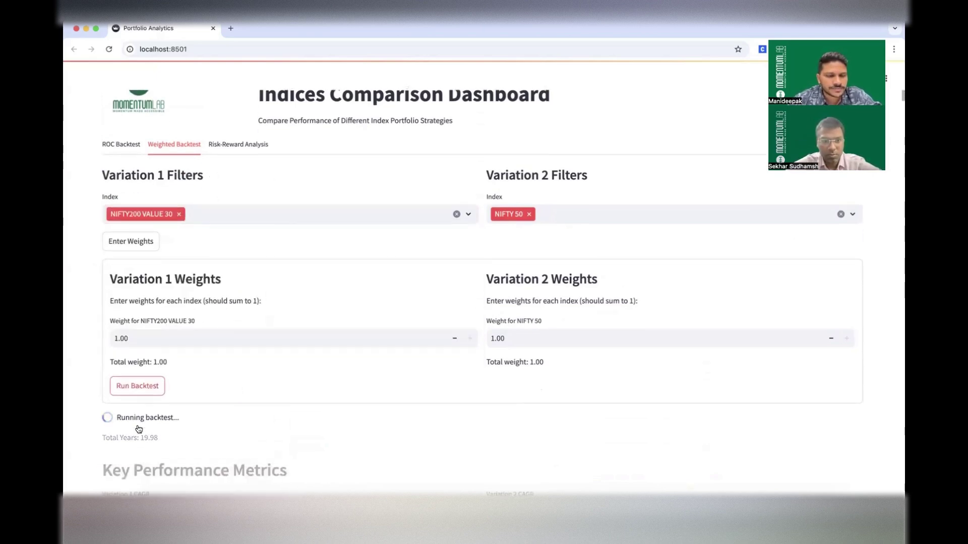
{"action": "scroll", "coordinate": [313, 326], "scroll_direction": "down", "scroll_amount": 5}
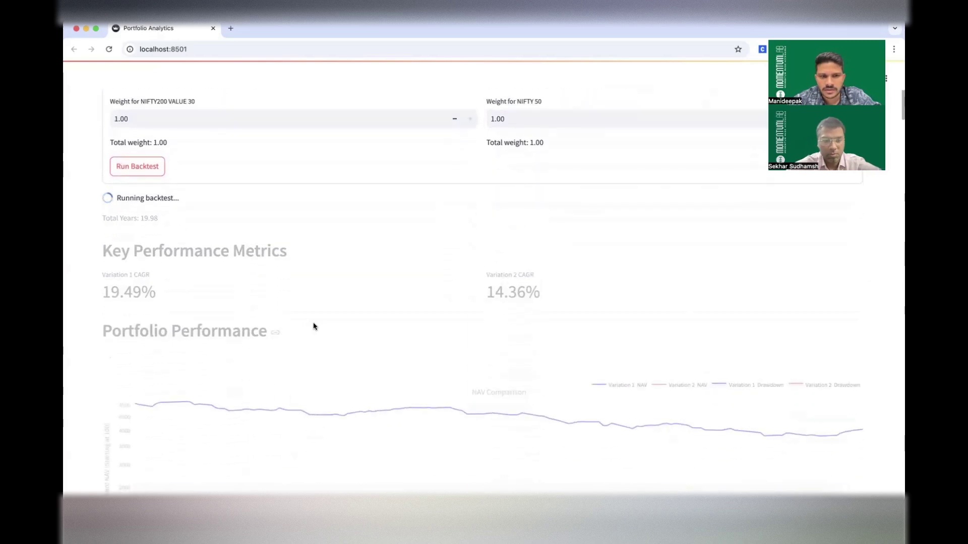
{"action": "scroll", "coordinate": [313, 326], "scroll_direction": "down", "scroll_amount": 4}
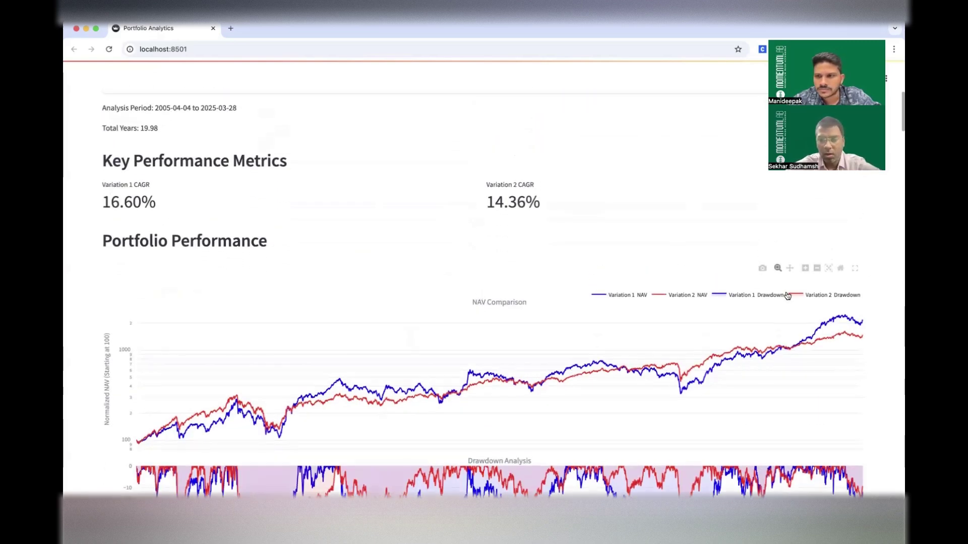
{"action": "mouse_move", "coordinate": [830, 312]}
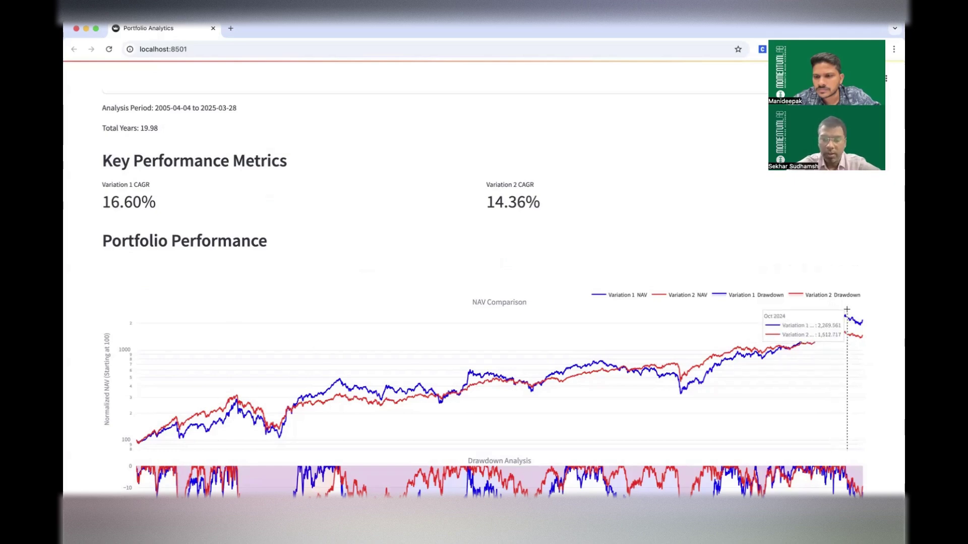
Zoom the NAV chart to Nov 2024–Mar 2025 and inspect both variations' drawdowns
{"action": "left_click_drag", "start_coordinate": [846, 309], "coordinate": [865, 343]}
{"action": "scroll", "coordinate": [865, 345], "scroll_direction": "down", "scroll_amount": 3}
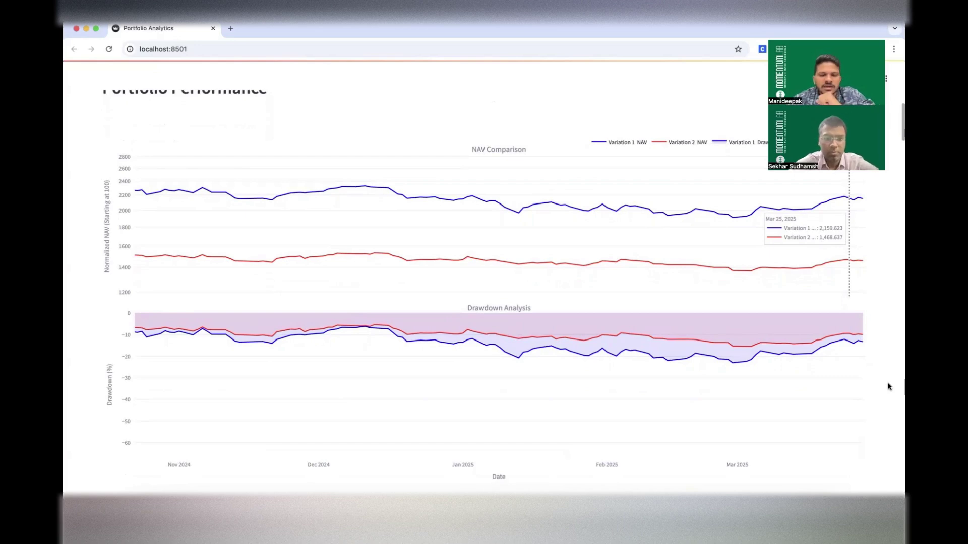
{"action": "scroll", "coordinate": [889, 387], "scroll_direction": "down", "scroll_amount": 1}
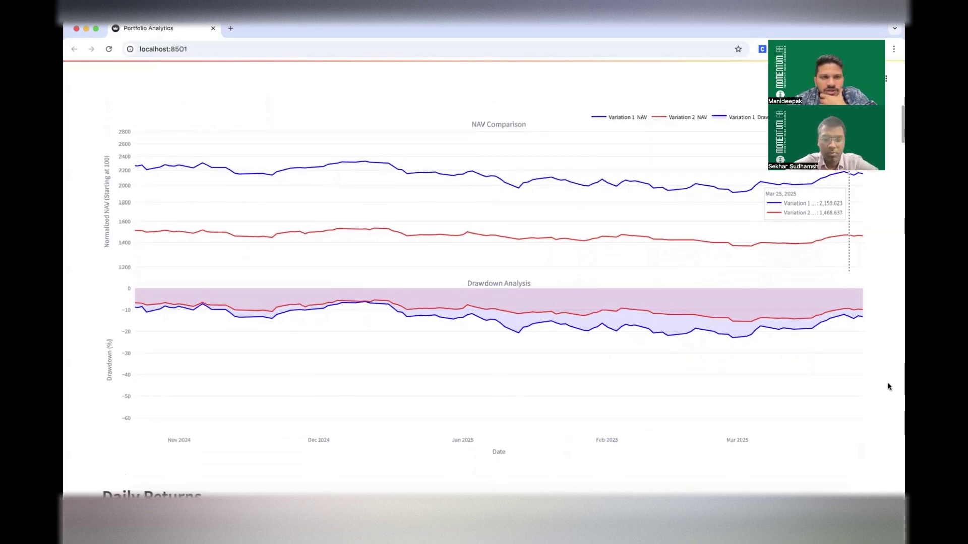
{"action": "scroll", "coordinate": [888, 386], "scroll_direction": "up", "scroll_amount": 10}
Move down to the Daily Returns charts for both variations
{"action": "scroll", "coordinate": [889, 386], "scroll_direction": "down", "scroll_amount": 8}
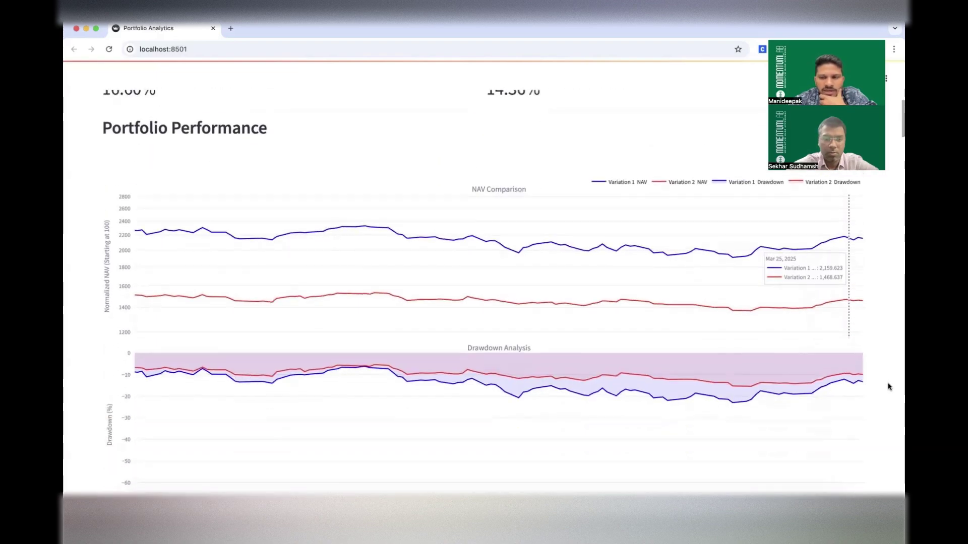
{"action": "scroll", "coordinate": [714, 386], "scroll_direction": "down", "scroll_amount": 1}
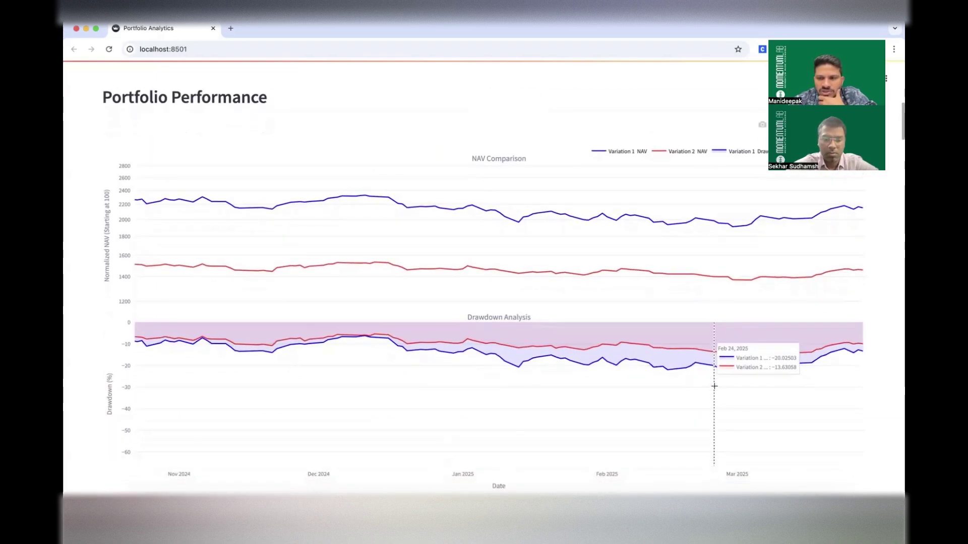
{"action": "scroll", "coordinate": [634, 395], "scroll_direction": "down", "scroll_amount": 1}
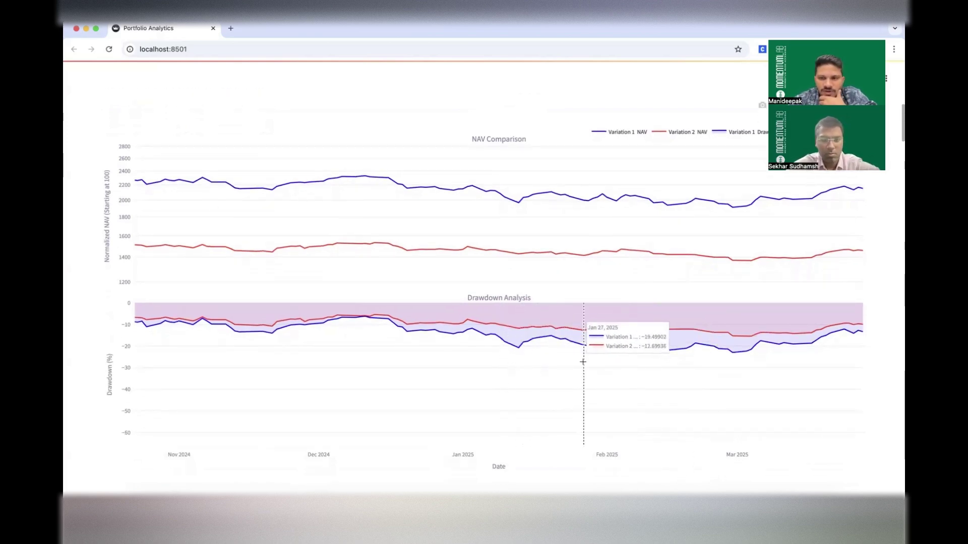
{"action": "scroll", "coordinate": [648, 359], "scroll_direction": "down", "scroll_amount": 1}
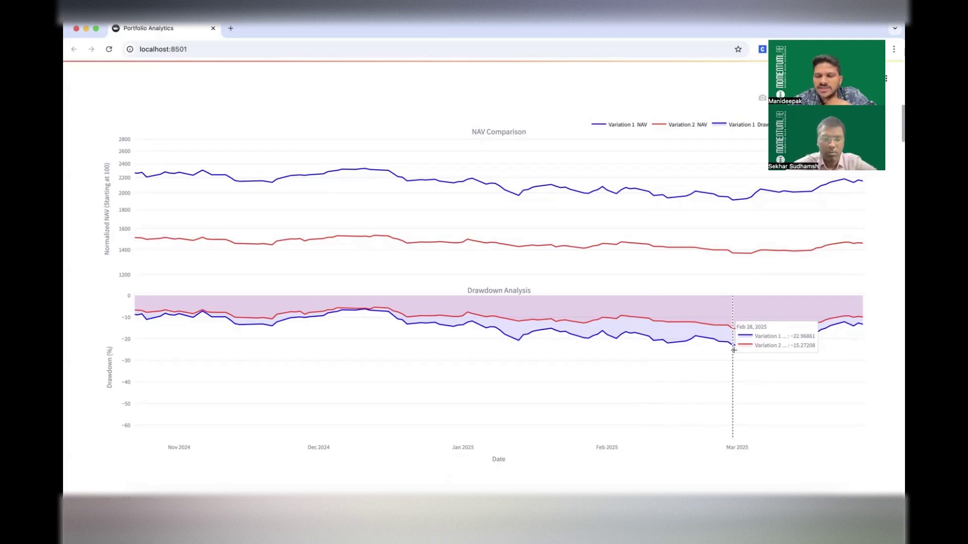
{"action": "scroll", "coordinate": [734, 350], "scroll_direction": "down", "scroll_amount": 10}
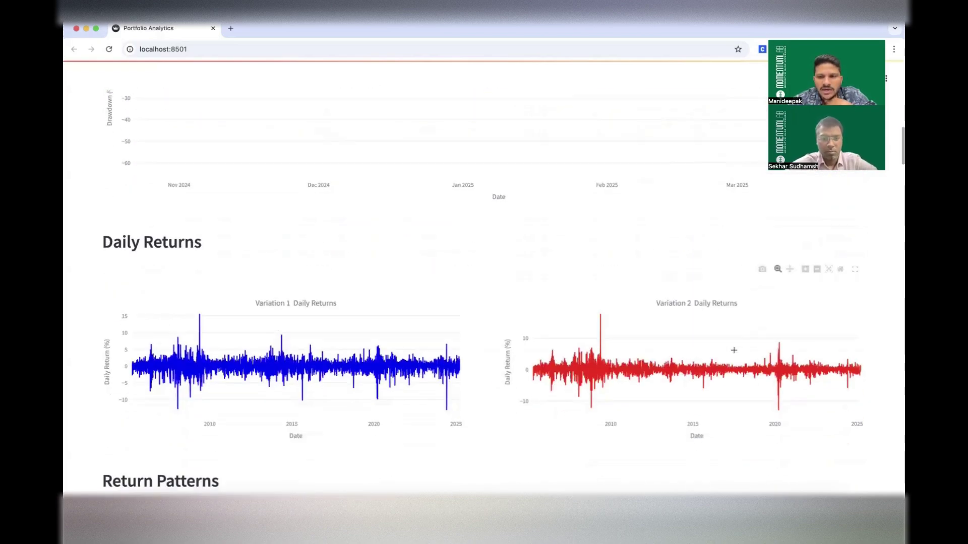
{"action": "scroll", "coordinate": [734, 353], "scroll_direction": "down", "scroll_amount": 5}
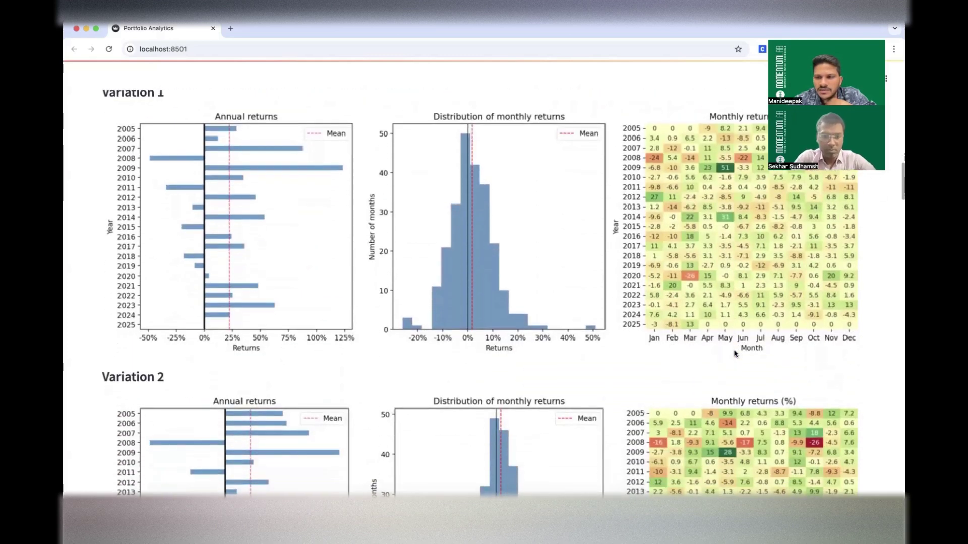
{"action": "scroll", "coordinate": [734, 353], "scroll_direction": "down", "scroll_amount": 2}
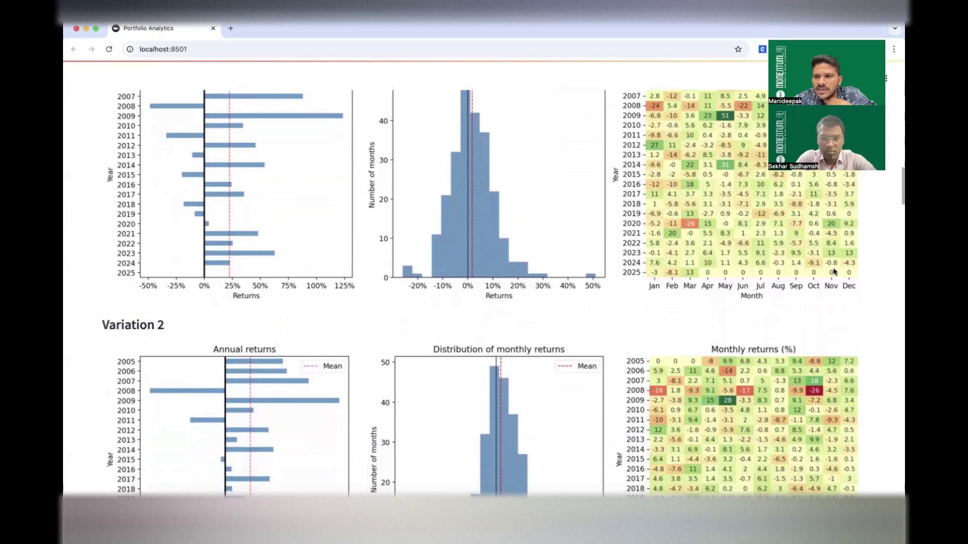
{"action": "scroll", "coordinate": [834, 272], "scroll_direction": "down", "scroll_amount": 1}
{"action": "scroll", "coordinate": [834, 272], "scroll_direction": "down", "scroll_amount": 3}
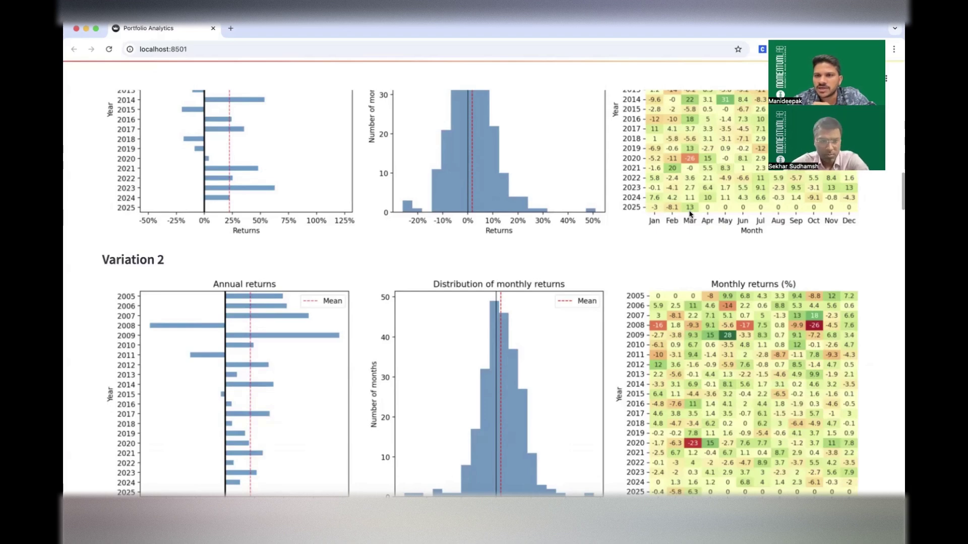
{"action": "scroll", "coordinate": [690, 237], "scroll_direction": "down", "scroll_amount": 1}
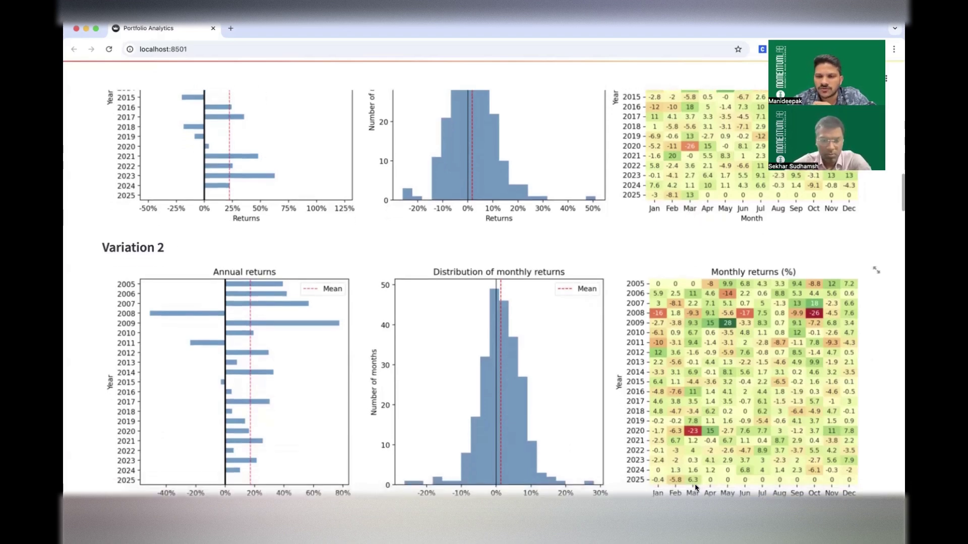
{"action": "scroll", "coordinate": [695, 486], "scroll_direction": "down", "scroll_amount": 10}
{"action": "scroll", "coordinate": [695, 485], "scroll_direction": "down", "scroll_amount": 5}
{"action": "scroll", "coordinate": [696, 485], "scroll_direction": "up", "scroll_amount": 20}
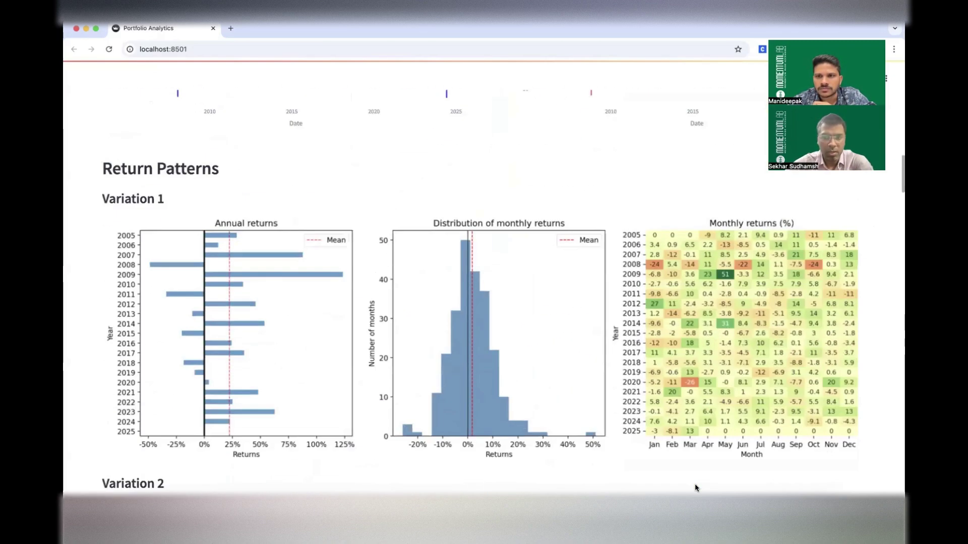
{"action": "scroll", "coordinate": [695, 485], "scroll_direction": "down", "scroll_amount": 1}
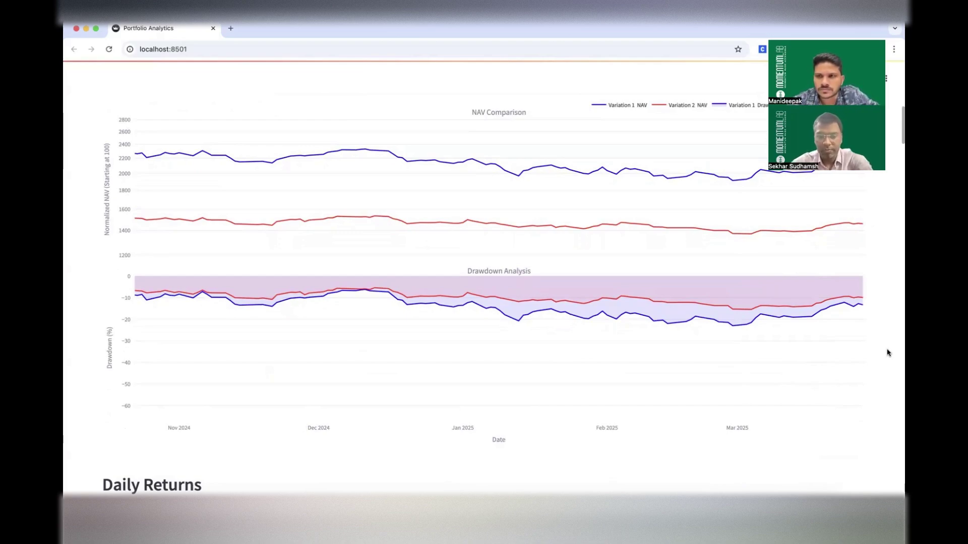
Show rolling returns: 3-year means 15.9% vs 12.6%, 5-year 13.7% vs 12.4%
{"action": "scroll", "coordinate": [888, 353], "scroll_direction": "down", "scroll_amount": 20}
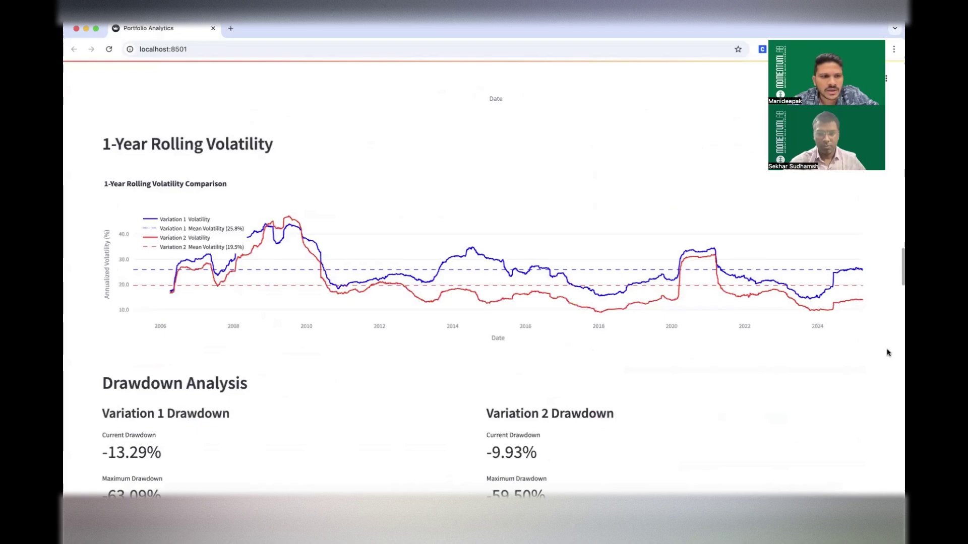
{"action": "scroll", "coordinate": [888, 353], "scroll_direction": "down", "scroll_amount": 12}
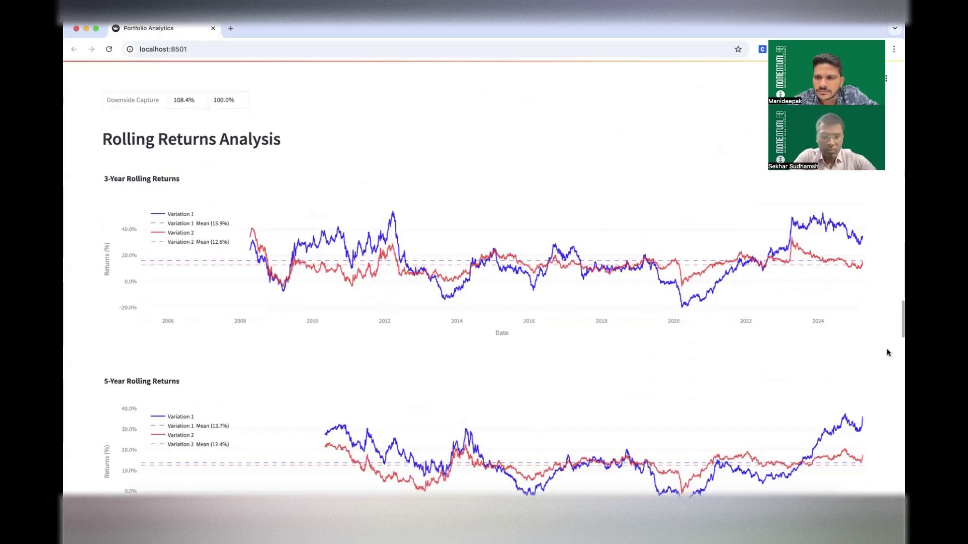
{"action": "scroll", "coordinate": [888, 353], "scroll_direction": "up", "scroll_amount": 1}
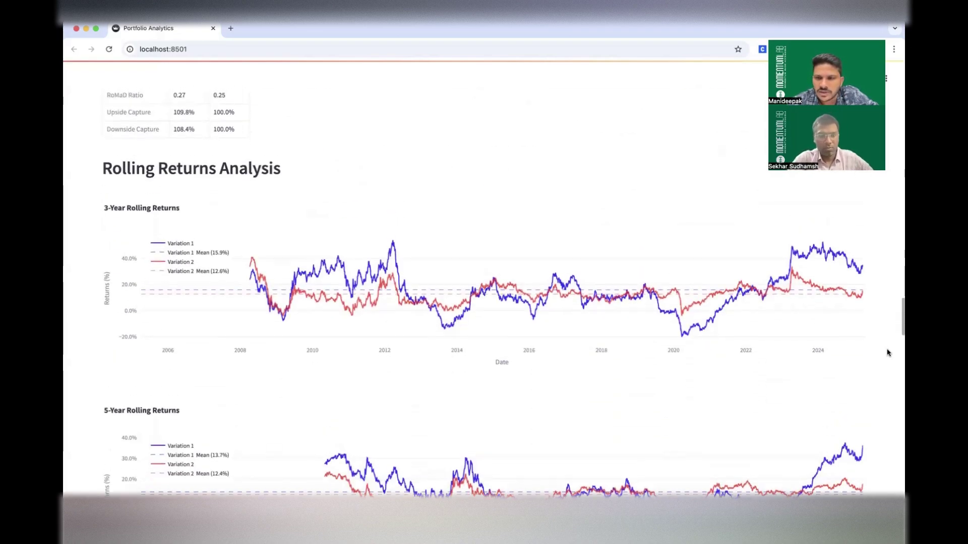
{"action": "scroll", "coordinate": [745, 391], "scroll_direction": "up", "scroll_amount": 1}
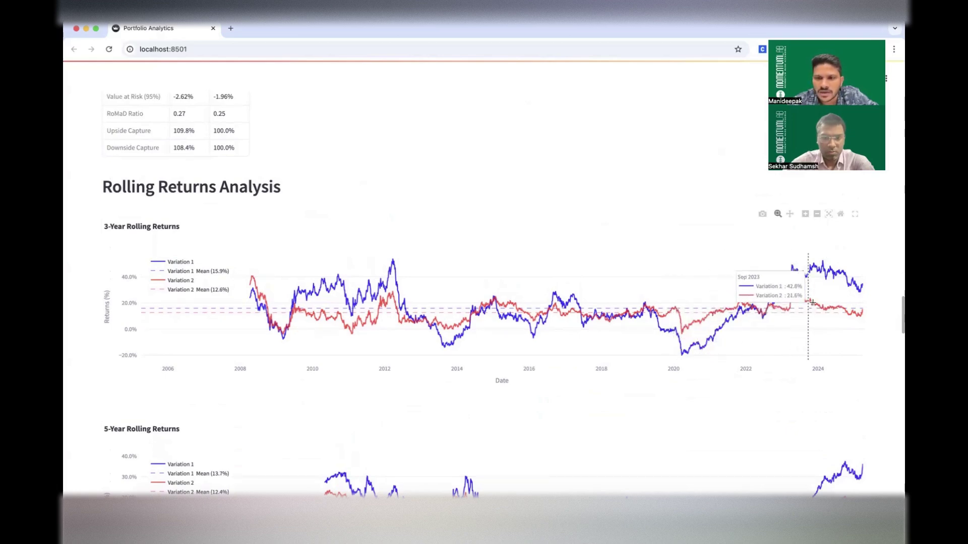
{"action": "scroll", "coordinate": [819, 298], "scroll_direction": "down", "scroll_amount": 3}
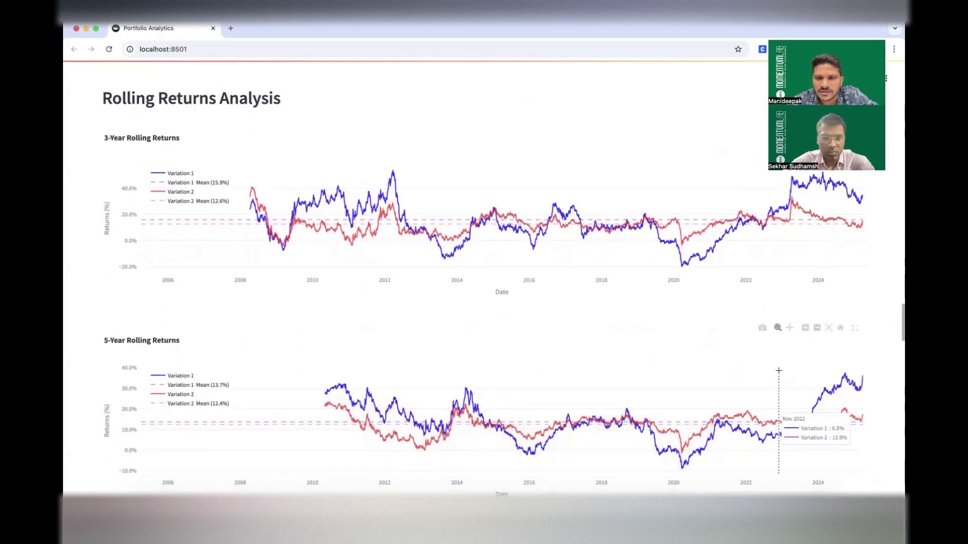
{"action": "scroll", "coordinate": [779, 370], "scroll_direction": "down", "scroll_amount": 2}
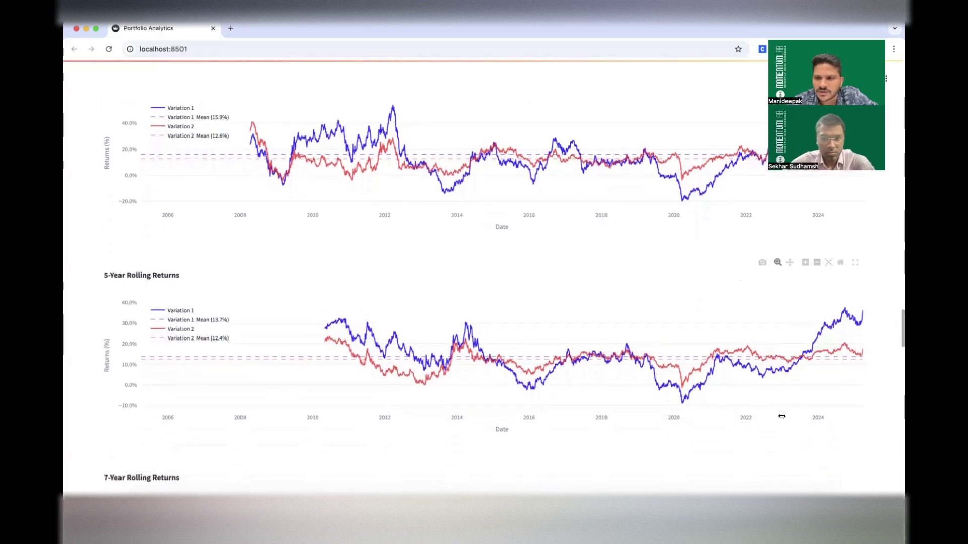
{"action": "scroll", "coordinate": [781, 415], "scroll_direction": "down", "scroll_amount": 1}
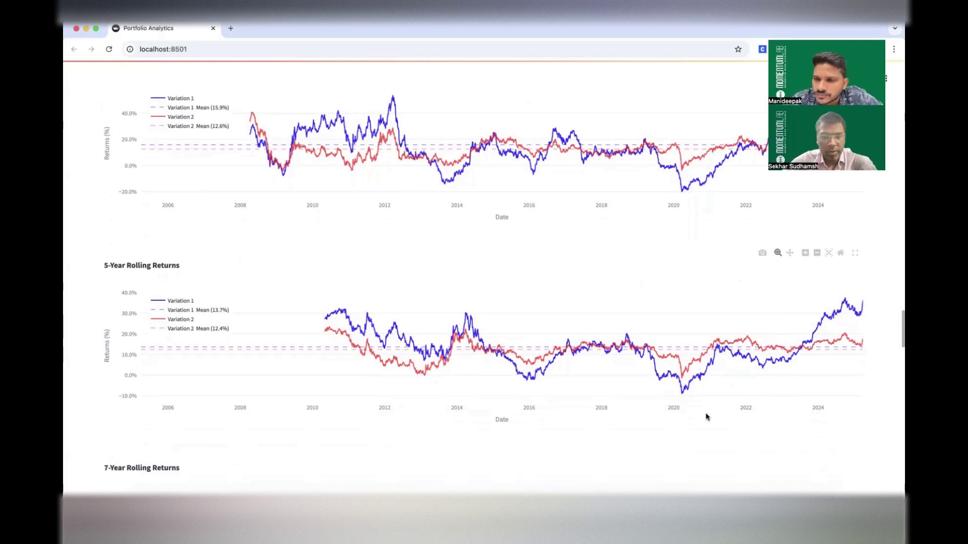
{"action": "mouse_move", "coordinate": [684, 398]}
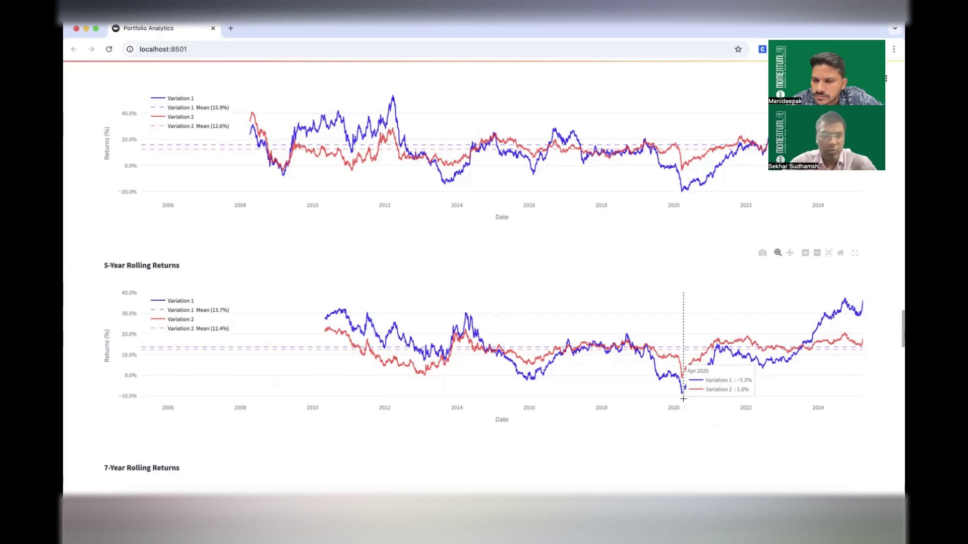
{"action": "scroll", "coordinate": [730, 285], "scroll_direction": "up", "scroll_amount": 3}
{"action": "mouse_move", "coordinate": [686, 271]}
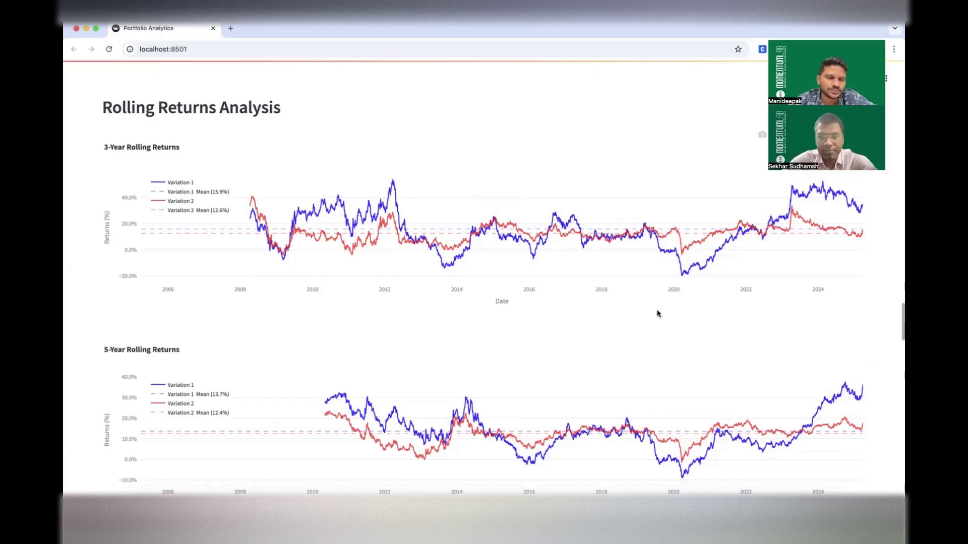
Swap Variation 1's NIFTY200 VALUE 30 for NIFTY200 QUALITY 30
{"action": "scroll", "coordinate": [657, 314], "scroll_direction": "up", "scroll_amount": 20}
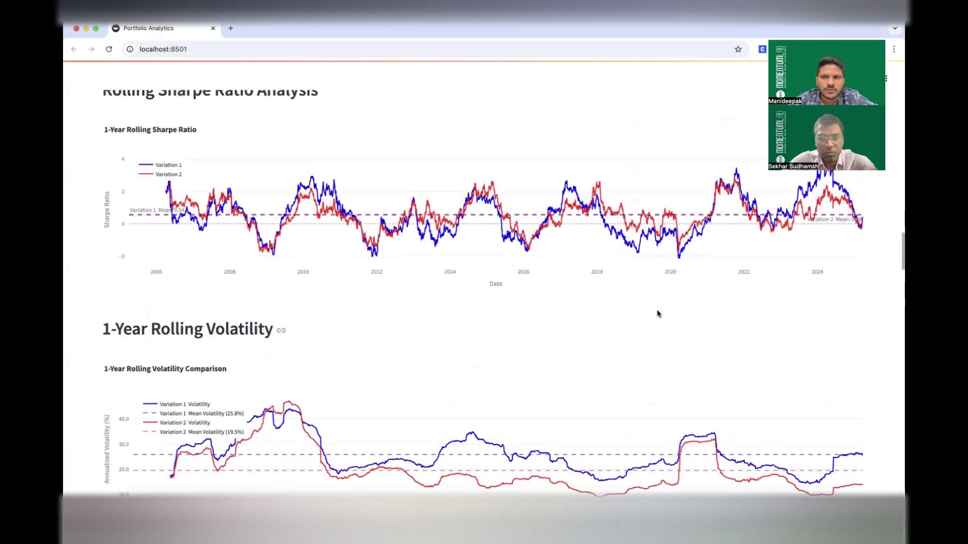
{"action": "scroll", "coordinate": [658, 313], "scroll_direction": "up", "scroll_amount": 20}
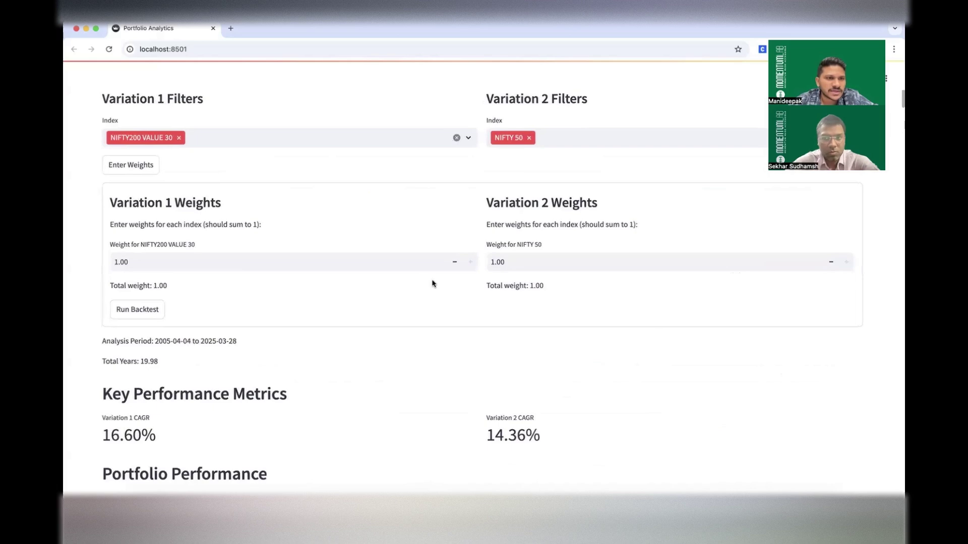
{"action": "left_click", "coordinate": [178, 138]}
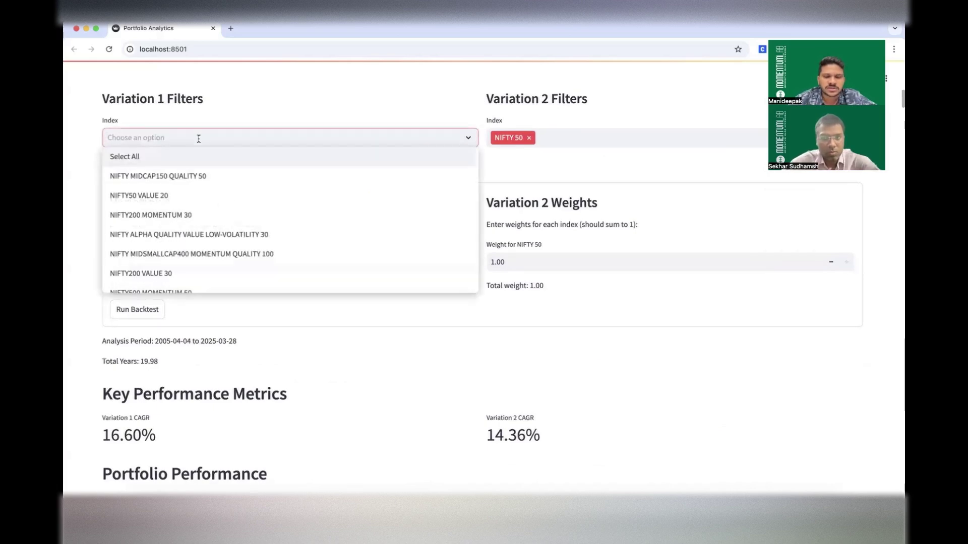
{"action": "type", "text": "nifty 20"}
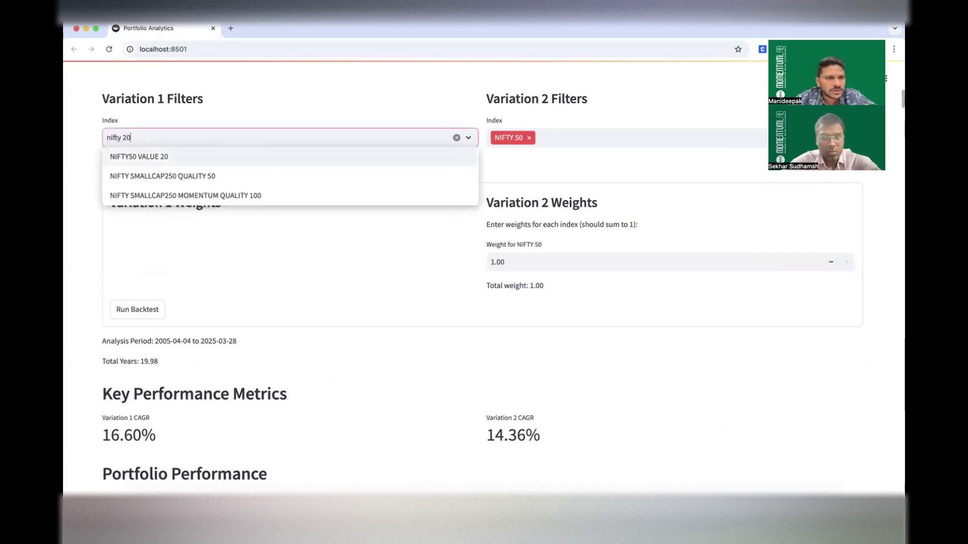
{"action": "key", "text": "BackSpace"}
{"action": "key", "text": "BackSpace"}
{"action": "key", "text": "BackSpace"}
{"action": "type", "text": "200"}
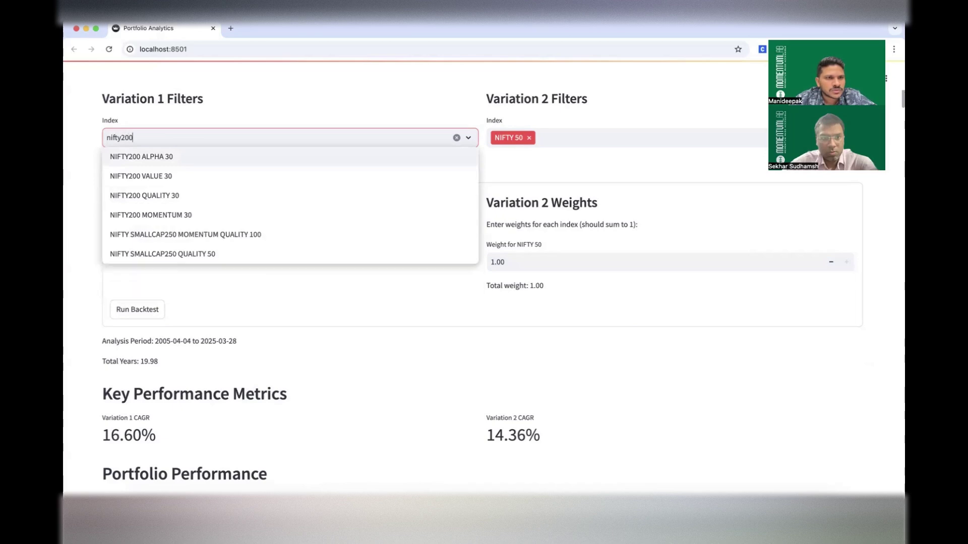
{"action": "left_click", "coordinate": [129, 197]}
Confirm the weights and rerun the backtest, giving 17.97% versus 14.36% CAGR
{"action": "left_click", "coordinate": [87, 268]}
{"action": "left_click", "coordinate": [138, 308]}
{"action": "scroll", "coordinate": [84, 345], "scroll_direction": "down", "scroll_amount": 2}
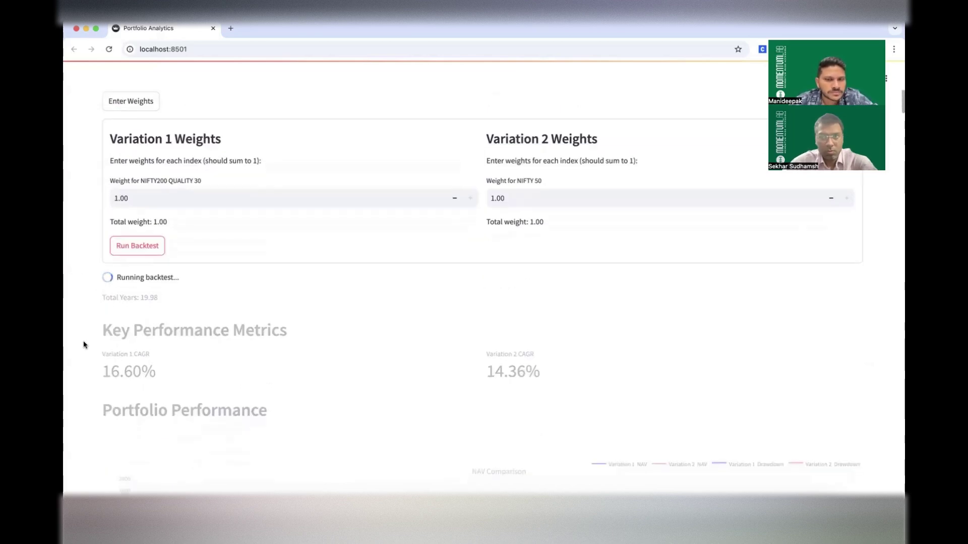
{"action": "scroll", "coordinate": [83, 342], "scroll_direction": "down", "scroll_amount": 2}
{"action": "scroll", "coordinate": [83, 341], "scroll_direction": "down", "scroll_amount": 3}
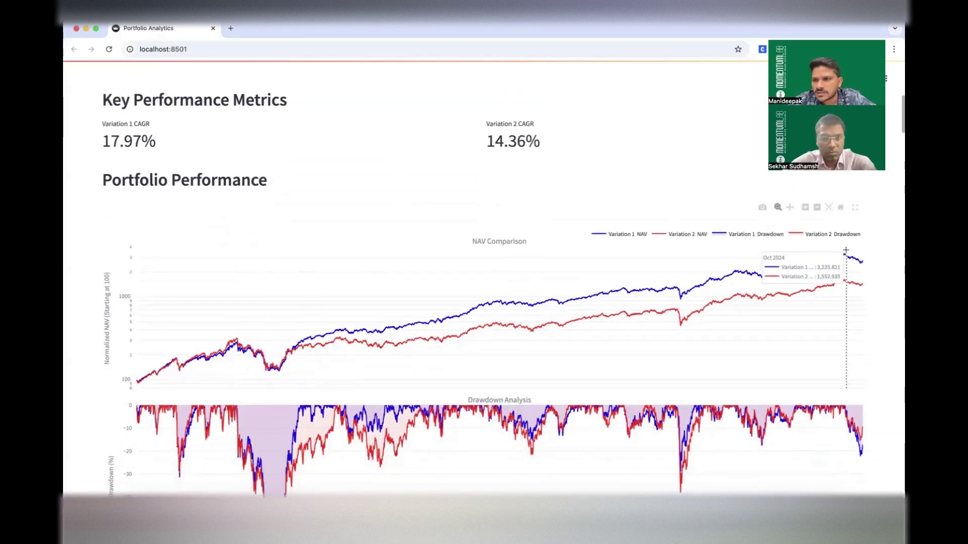
Box-zoom the NAV Comparison chart to Nov 2024–Mar 2025 and check drawdowns near -22% versus -15%
{"action": "left_click_drag", "start_coordinate": [846, 249], "coordinate": [859, 296]}
{"action": "scroll", "coordinate": [836, 296], "scroll_direction": "down", "scroll_amount": 2}
{"action": "scroll", "coordinate": [836, 296], "scroll_direction": "down", "scroll_amount": 1}
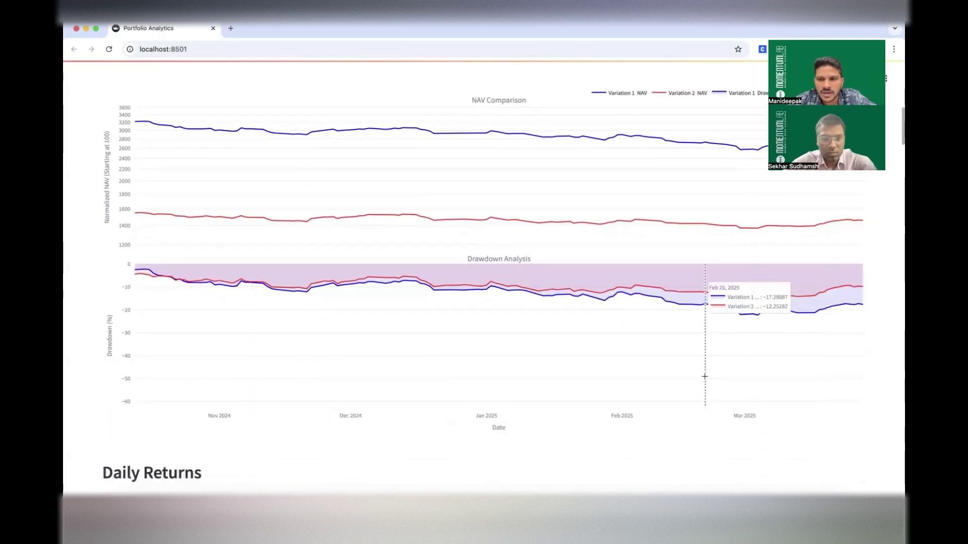
{"action": "scroll", "coordinate": [674, 369], "scroll_direction": "down", "scroll_amount": 1}
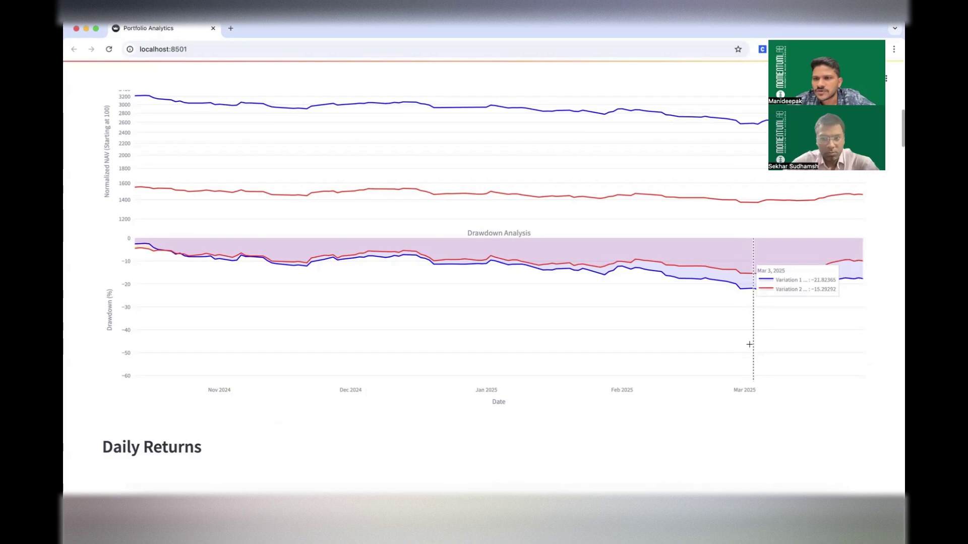
{"action": "scroll", "coordinate": [749, 344], "scroll_direction": "down", "scroll_amount": 8}
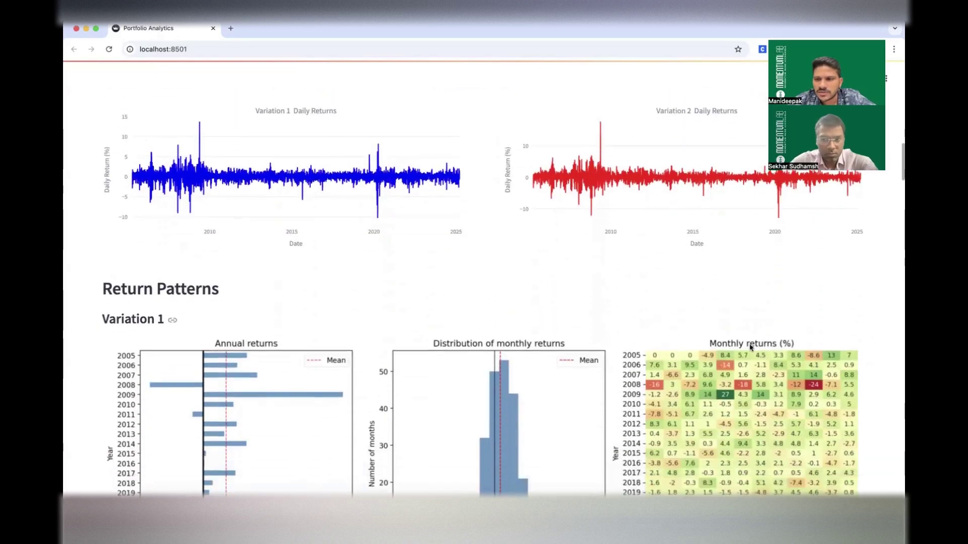
{"action": "scroll", "coordinate": [750, 348], "scroll_direction": "down", "scroll_amount": 5}
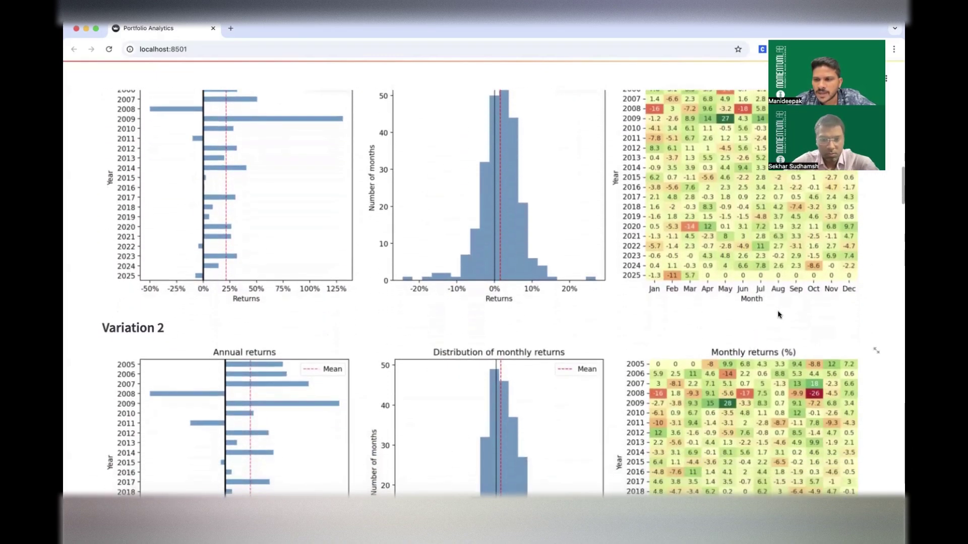
{"action": "scroll", "coordinate": [778, 315], "scroll_direction": "down", "scroll_amount": 2}
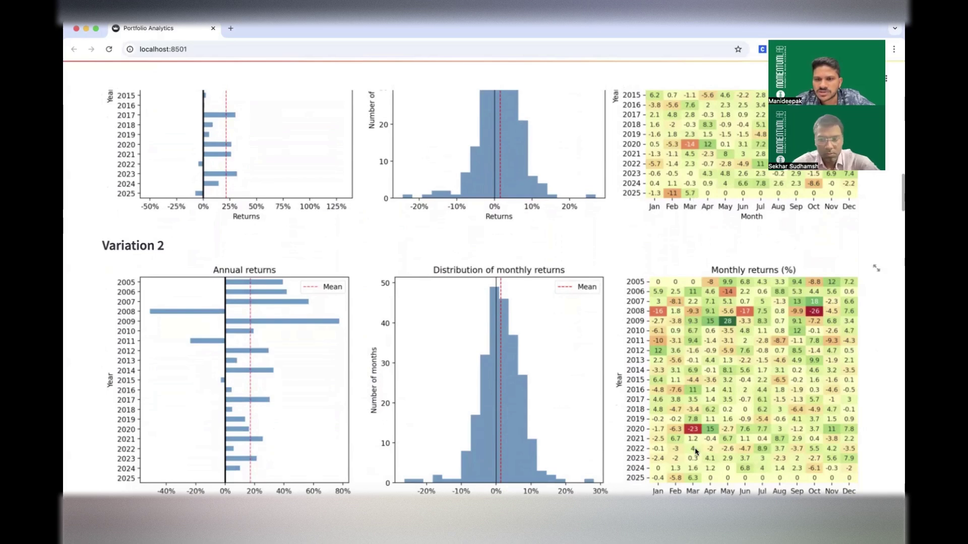
{"action": "scroll", "coordinate": [695, 469], "scroll_direction": "down", "scroll_amount": 20}
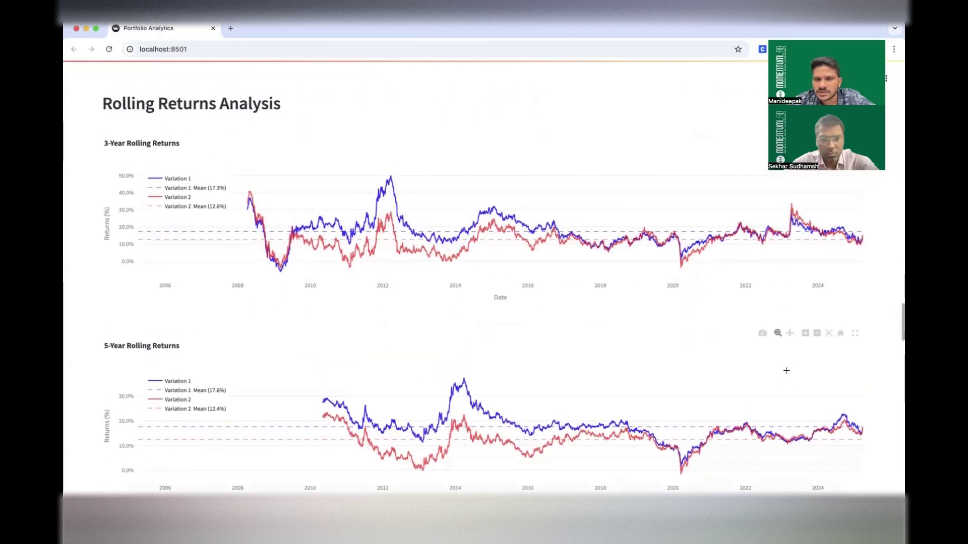
{"action": "scroll", "coordinate": [786, 371], "scroll_direction": "up", "scroll_amount": 1}
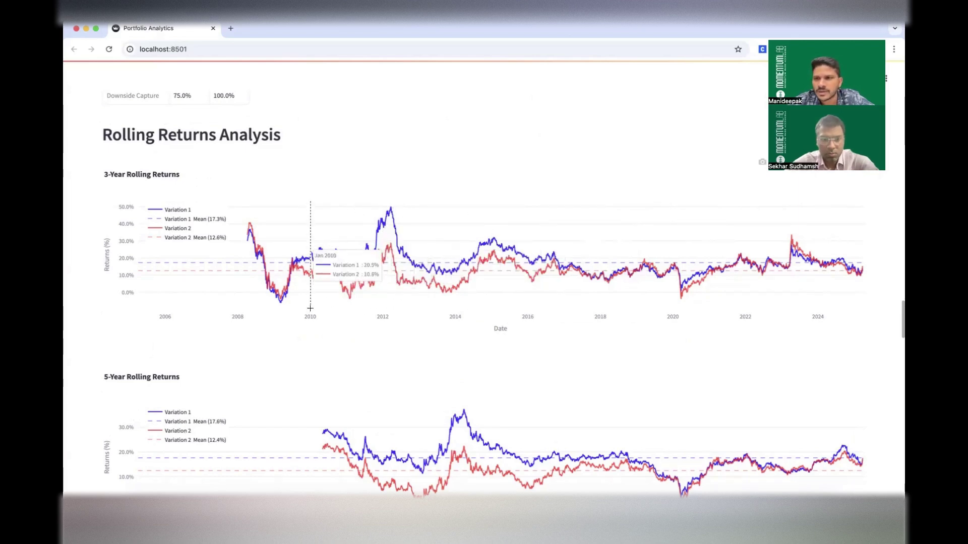
{"action": "scroll", "coordinate": [310, 309], "scroll_direction": "down", "scroll_amount": 1}
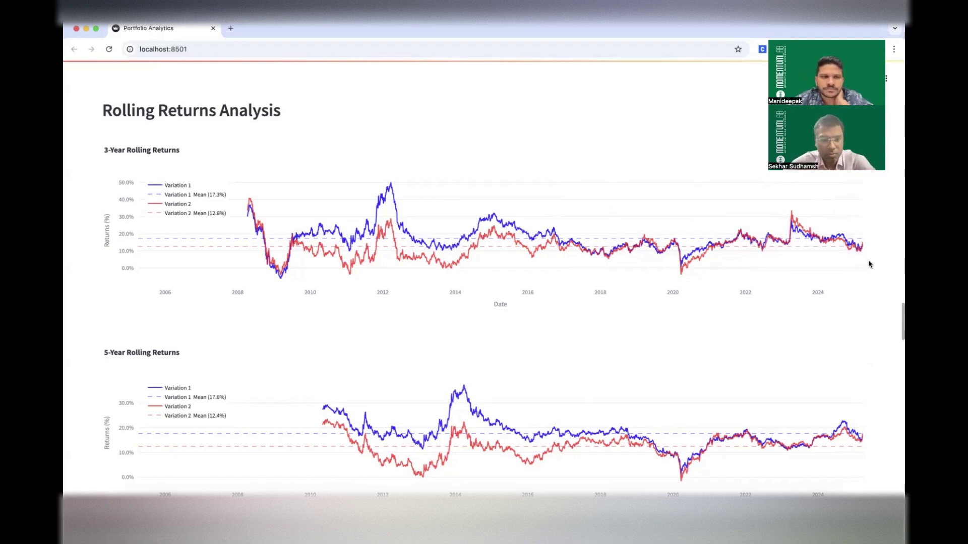
Replace NIFTY200 QUALITY 30 with NIFTY100 LOW VOLATILITY 30 in Variation 1
{"action": "scroll", "coordinate": [868, 264], "scroll_direction": "down", "scroll_amount": 10}
{"action": "scroll", "coordinate": [864, 268], "scroll_direction": "up", "scroll_amount": 20}
{"action": "scroll", "coordinate": [579, 292], "scroll_direction": "up", "scroll_amount": 15}
{"action": "left_click", "coordinate": [181, 250]}
{"action": "left_click", "coordinate": [188, 251]}
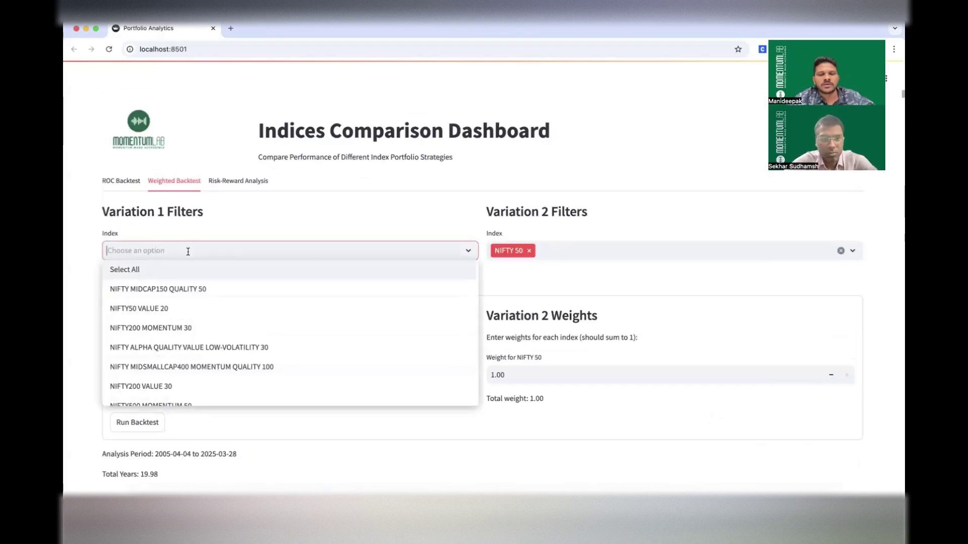
{"action": "type", "text": "nifty100"}
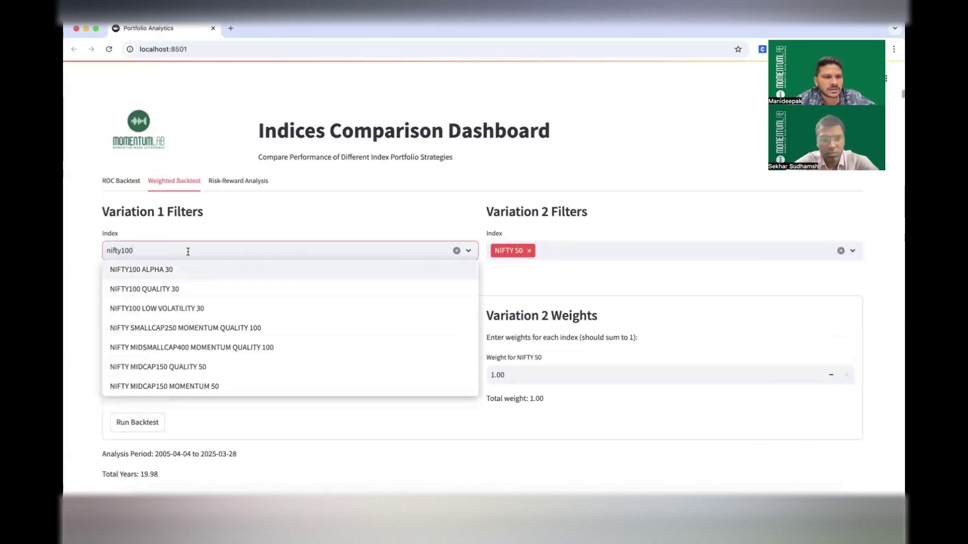
{"action": "left_click", "coordinate": [194, 308]}
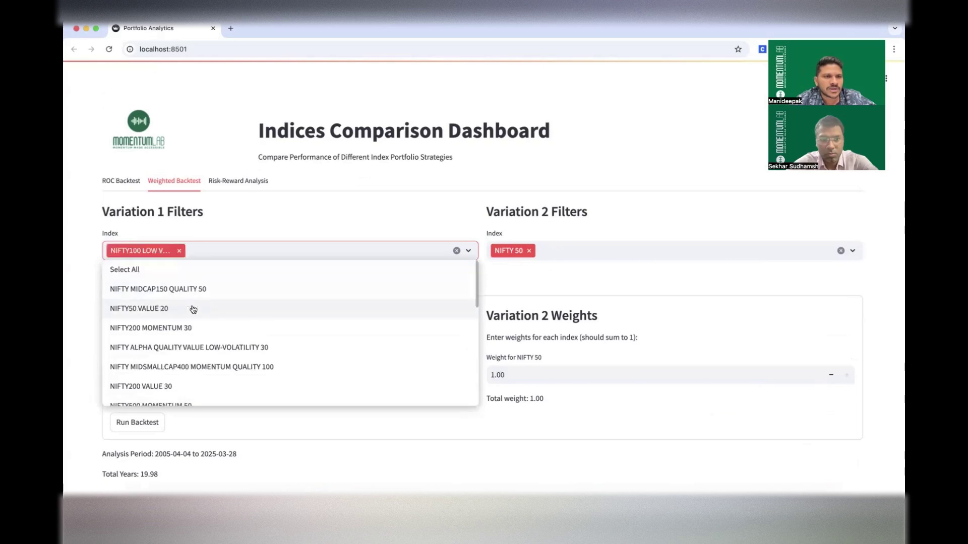
Enter the weights and rerun the backtest, giving 17.70% CAGR versus 14.36% for NIFTY 50
{"action": "left_click", "coordinate": [83, 427]}
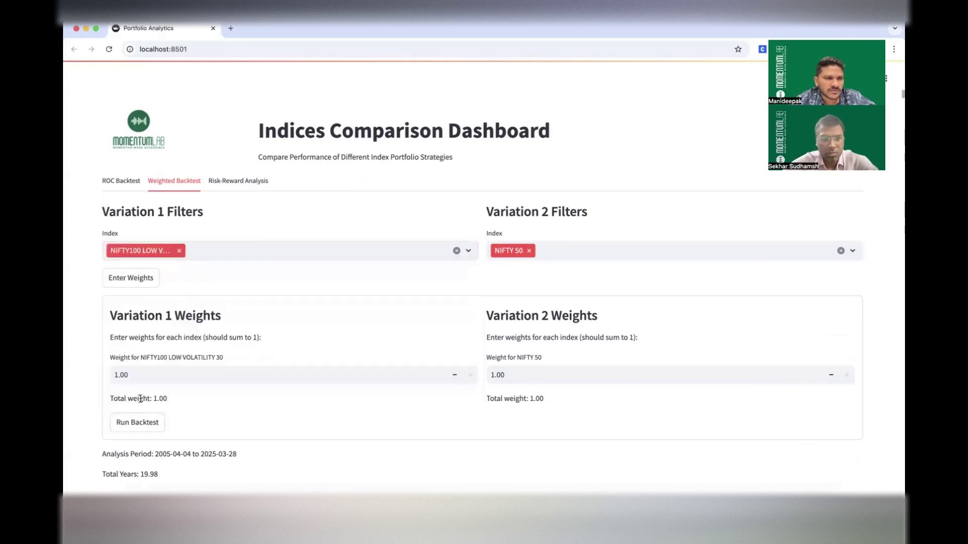
{"action": "left_click", "coordinate": [147, 424]}
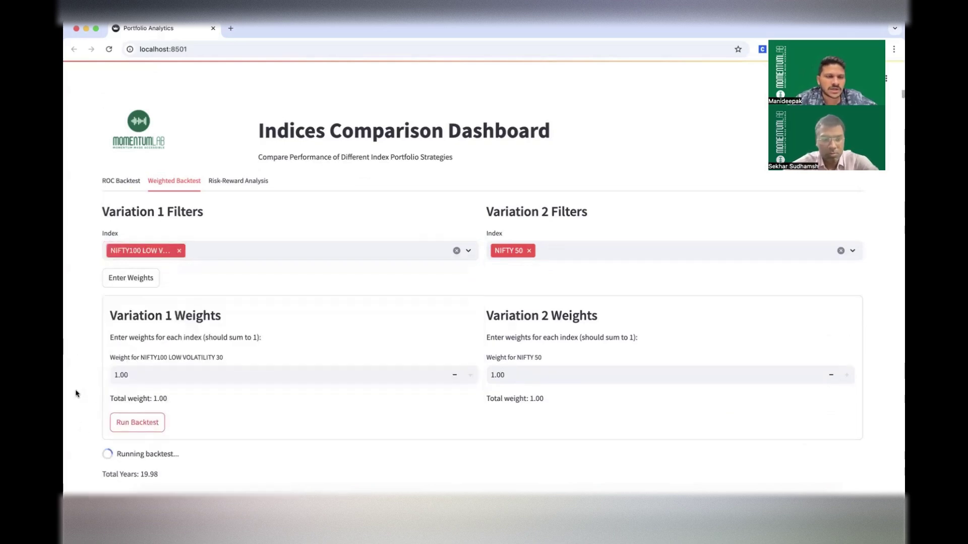
{"action": "scroll", "coordinate": [77, 394], "scroll_direction": "down", "scroll_amount": 3}
{"action": "scroll", "coordinate": [110, 365], "scroll_direction": "down", "scroll_amount": 3}
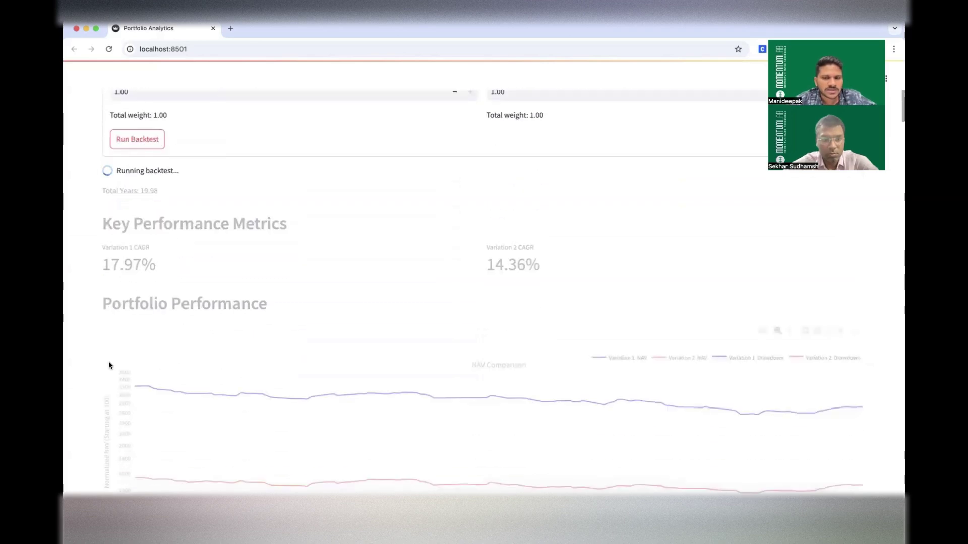
{"action": "scroll", "coordinate": [109, 365], "scroll_direction": "down", "scroll_amount": 3}
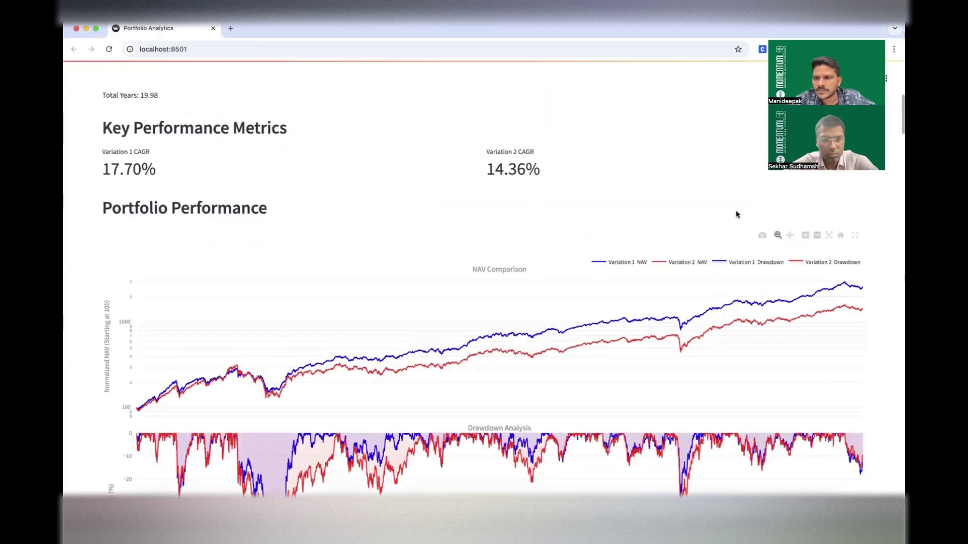
Box-zoom the NAV chart from Oct 2024 to Mar 2025, showing recent drawdown -17% versus -15%
{"action": "mouse_move", "coordinate": [843, 280]}
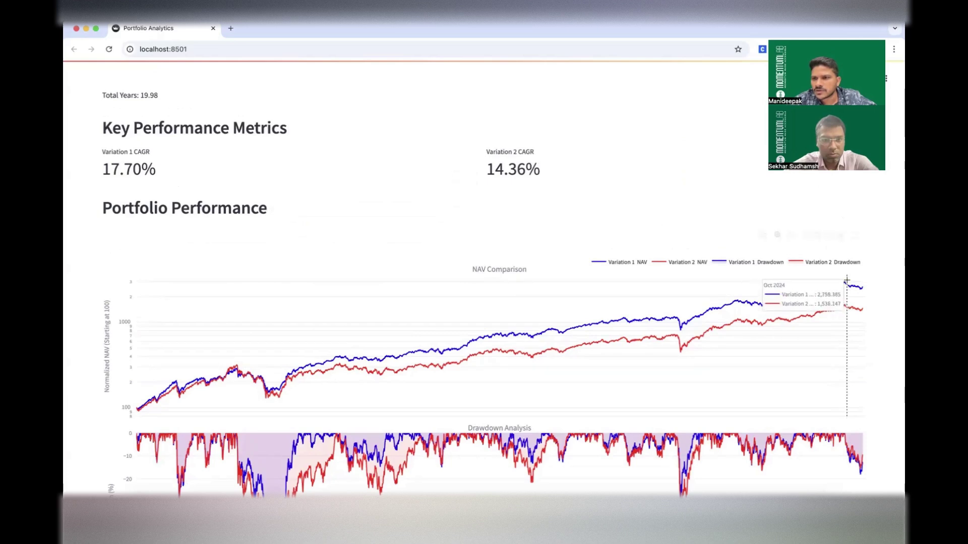
{"action": "left_click_drag", "start_coordinate": [847, 280], "coordinate": [865, 316]}
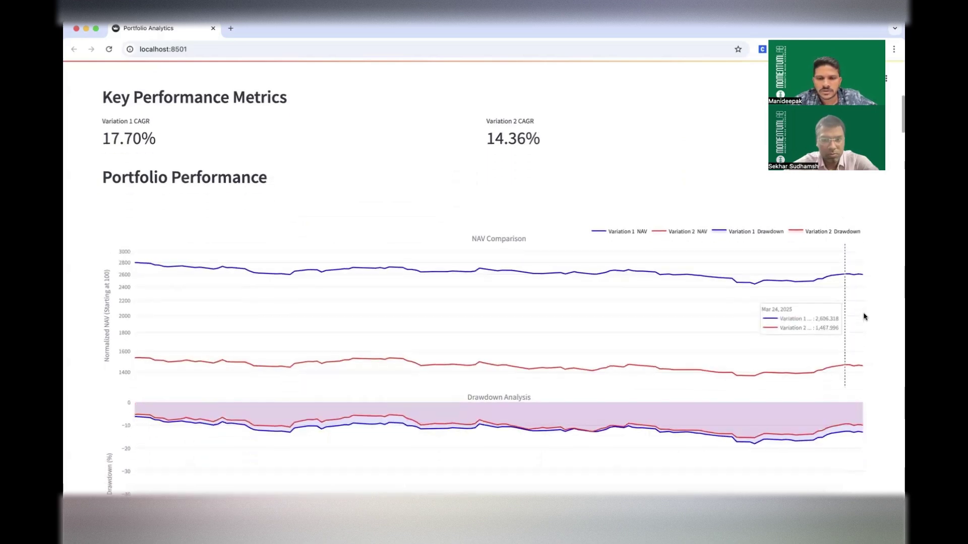
{"action": "scroll", "coordinate": [863, 317], "scroll_direction": "down", "scroll_amount": 3}
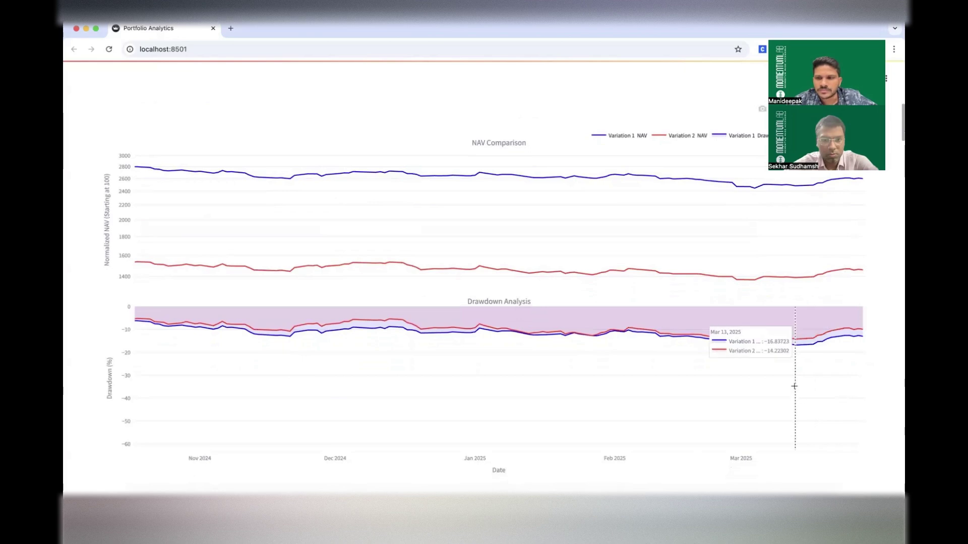
{"action": "scroll", "coordinate": [837, 358], "scroll_direction": "down", "scroll_amount": 1}
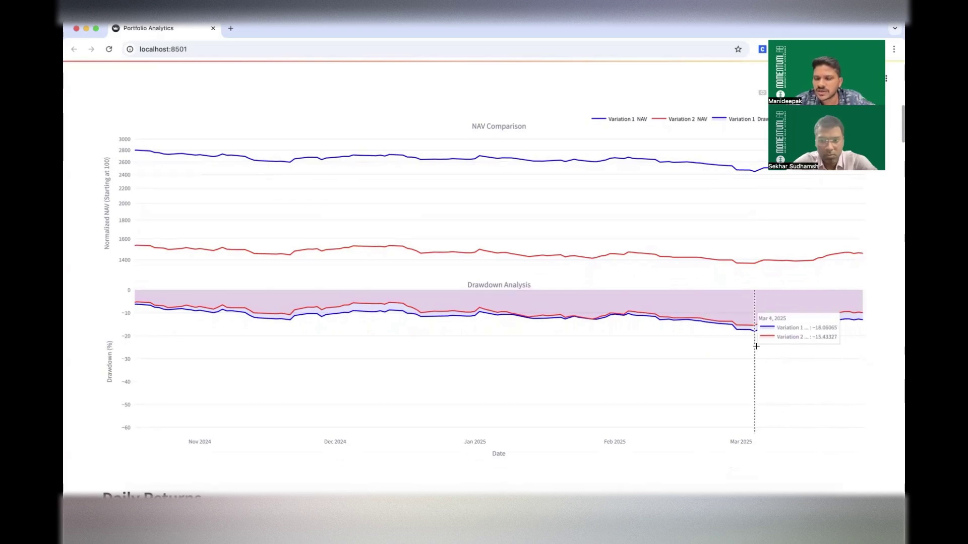
{"action": "scroll", "coordinate": [757, 346], "scroll_direction": "down", "scroll_amount": 3}
{"action": "scroll", "coordinate": [756, 346], "scroll_direction": "up", "scroll_amount": 2}
{"action": "scroll", "coordinate": [756, 346], "scroll_direction": "down", "scroll_amount": 5}
{"action": "scroll", "coordinate": [756, 347], "scroll_direction": "down", "scroll_amount": 9}
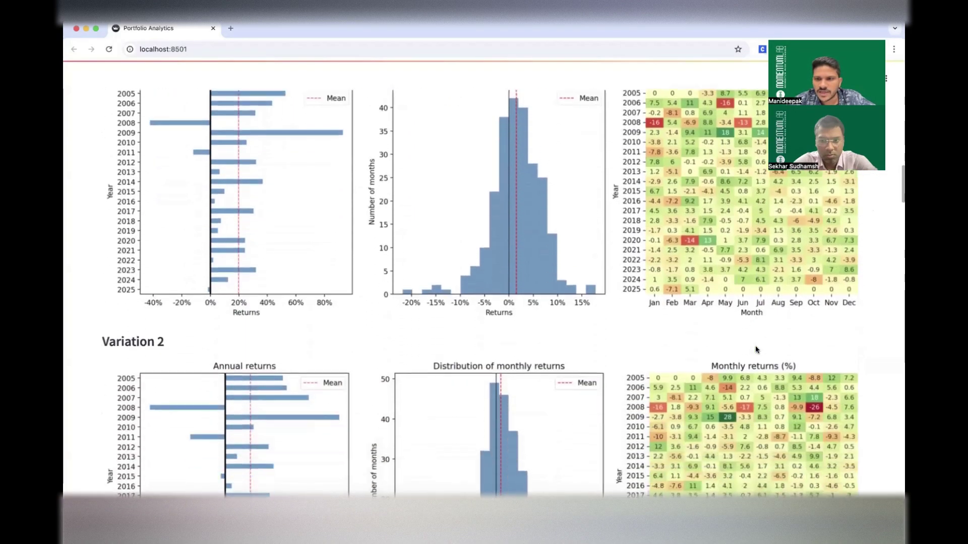
{"action": "scroll", "coordinate": [756, 348], "scroll_direction": "down", "scroll_amount": 3}
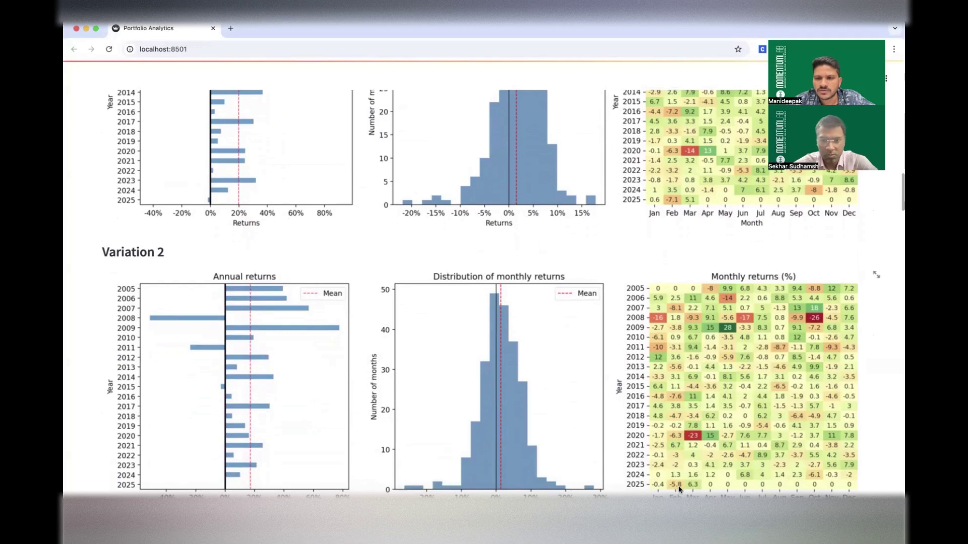
{"action": "scroll", "coordinate": [679, 489], "scroll_direction": "down", "scroll_amount": 5}
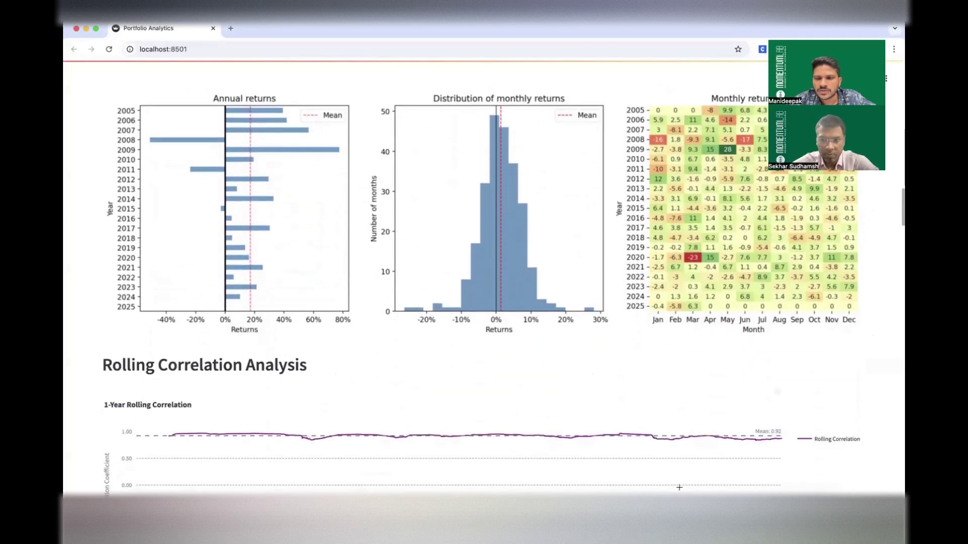
{"action": "scroll", "coordinate": [695, 414], "scroll_direction": "down", "scroll_amount": 9}
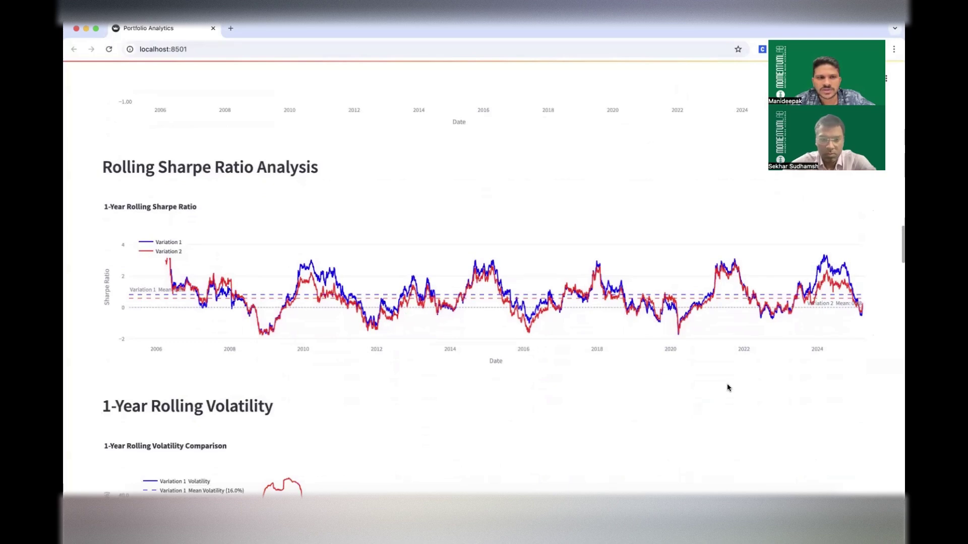
Scroll through the 3-, 5- and 7-year Rolling Returns Analysis charts
{"action": "scroll", "coordinate": [728, 389], "scroll_direction": "down", "scroll_amount": 20}
{"action": "scroll", "coordinate": [742, 255], "scroll_direction": "down", "scroll_amount": 1}
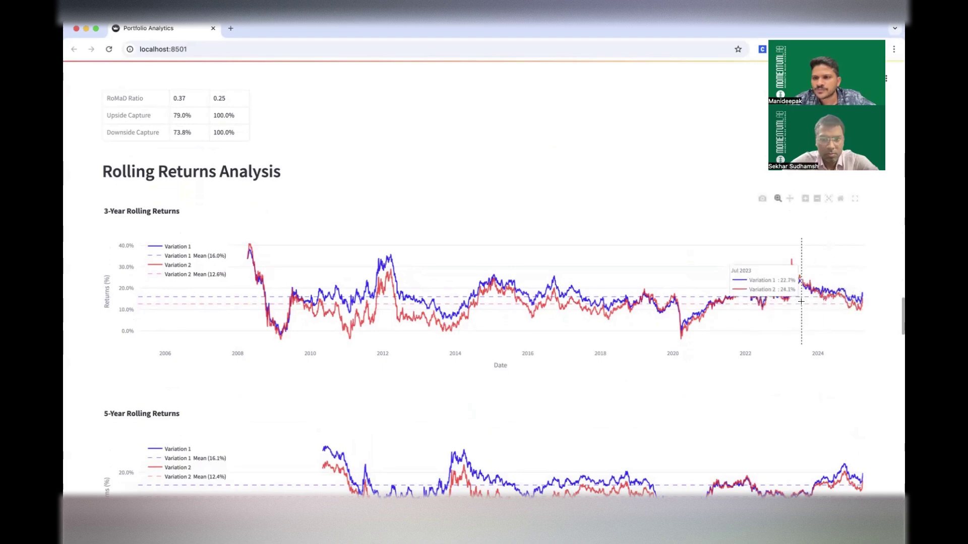
{"action": "scroll", "coordinate": [801, 303], "scroll_direction": "down", "scroll_amount": 1}
{"action": "scroll", "coordinate": [801, 302], "scroll_direction": "down", "scroll_amount": 1}
{"action": "scroll", "coordinate": [801, 301], "scroll_direction": "down", "scroll_amount": 3}
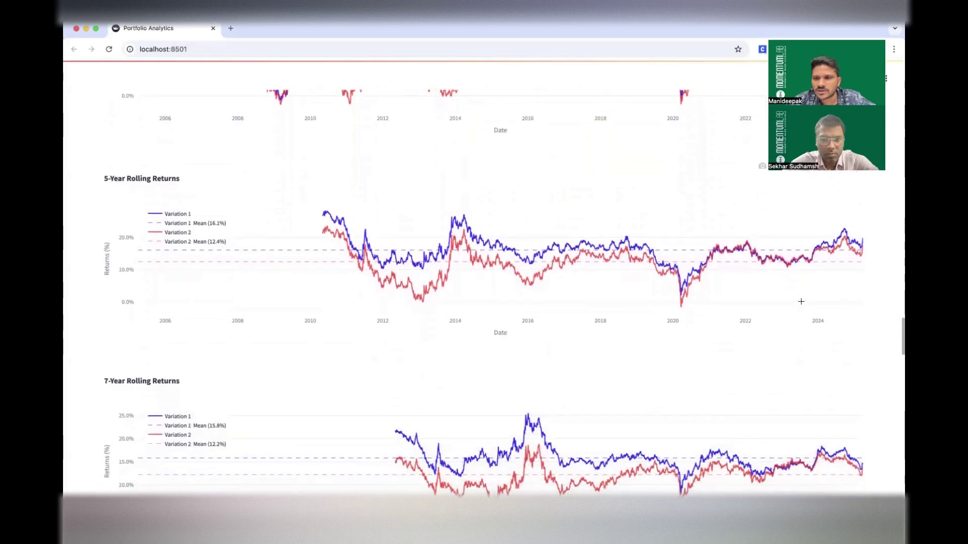
{"action": "scroll", "coordinate": [801, 302], "scroll_direction": "down", "scroll_amount": 1}
{"action": "scroll", "coordinate": [815, 357], "scroll_direction": "down", "scroll_amount": 2}
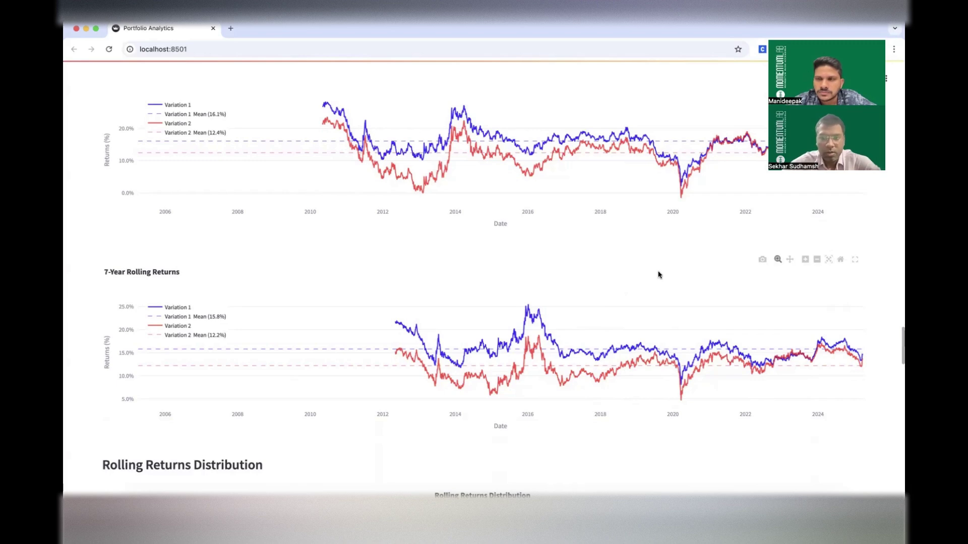
Return to the top of the Weighted Backtest tab showing NIFTY100 LOW VOLATILITY 30 versus NIFTY 50
{"action": "scroll", "coordinate": [659, 275], "scroll_direction": "up", "scroll_amount": 4}
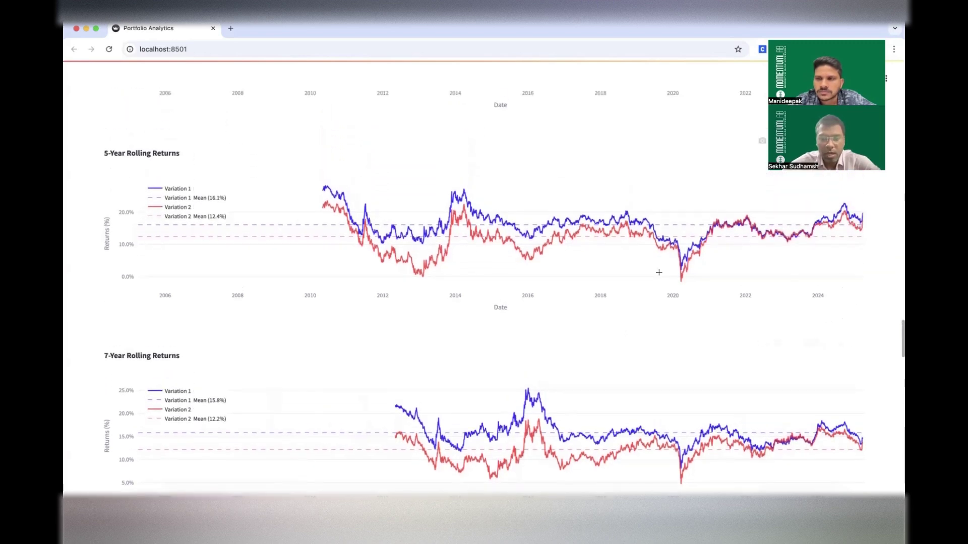
{"action": "scroll", "coordinate": [659, 274], "scroll_direction": "up", "scroll_amount": 1}
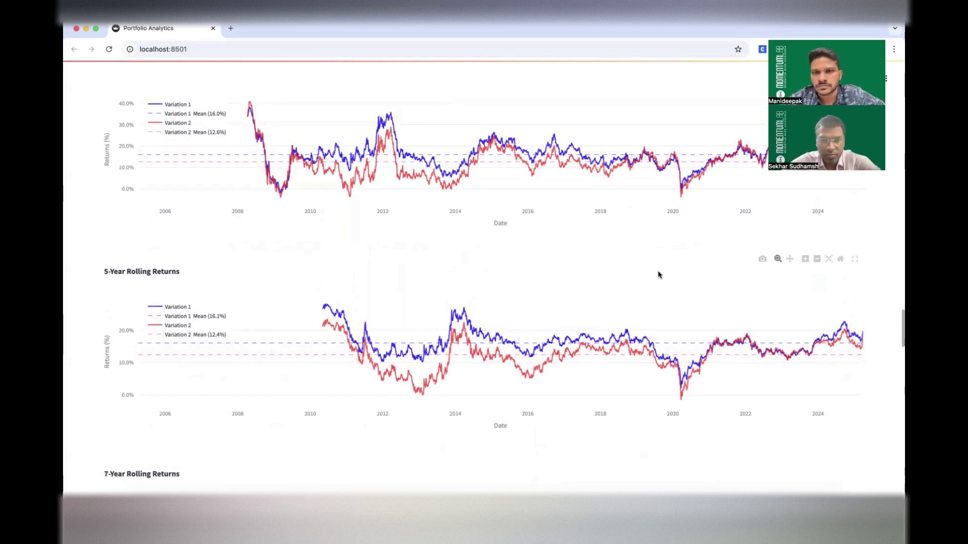
{"action": "scroll", "coordinate": [659, 275], "scroll_direction": "up", "scroll_amount": 3}
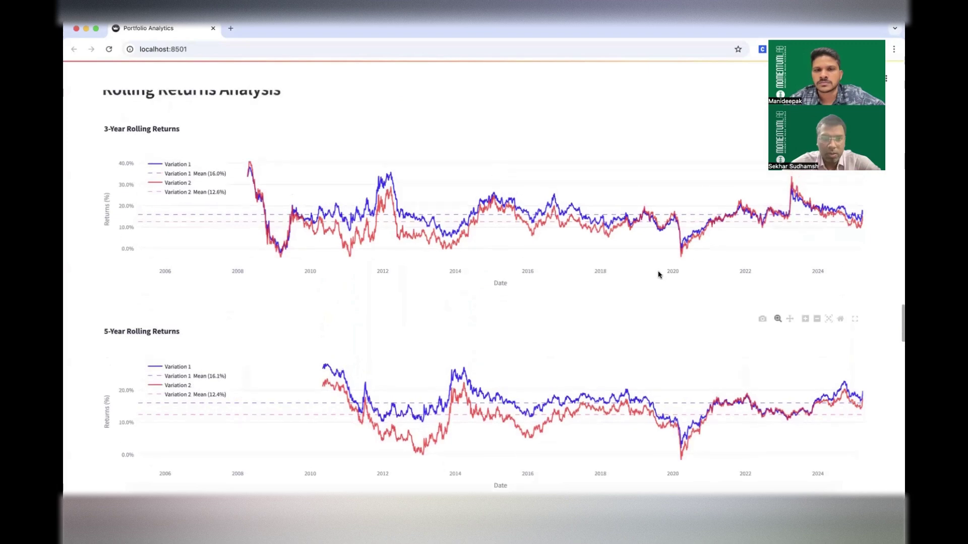
{"action": "scroll", "coordinate": [659, 275], "scroll_direction": "up", "scroll_amount": 1}
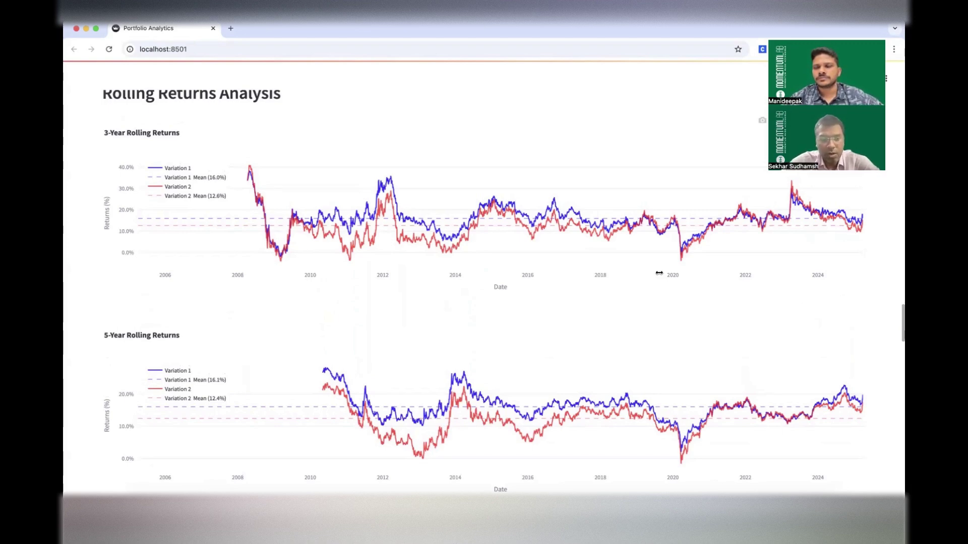
{"action": "scroll", "coordinate": [659, 273], "scroll_direction": "up", "scroll_amount": 20}
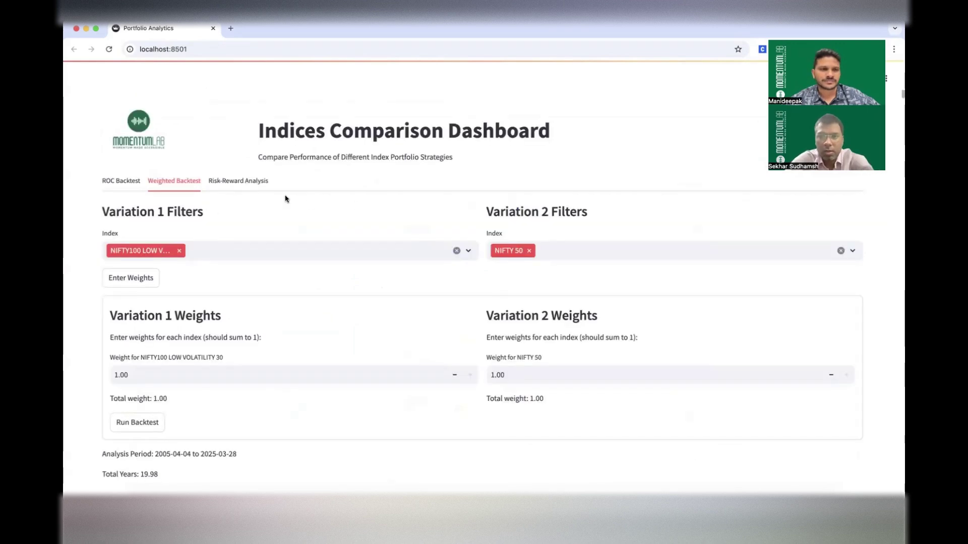
Show the Risk-Reward Analysis bubble chart, with NIFTY200 MOMENTUM 30 highest near 18.6%
{"action": "left_click", "coordinate": [244, 186]}
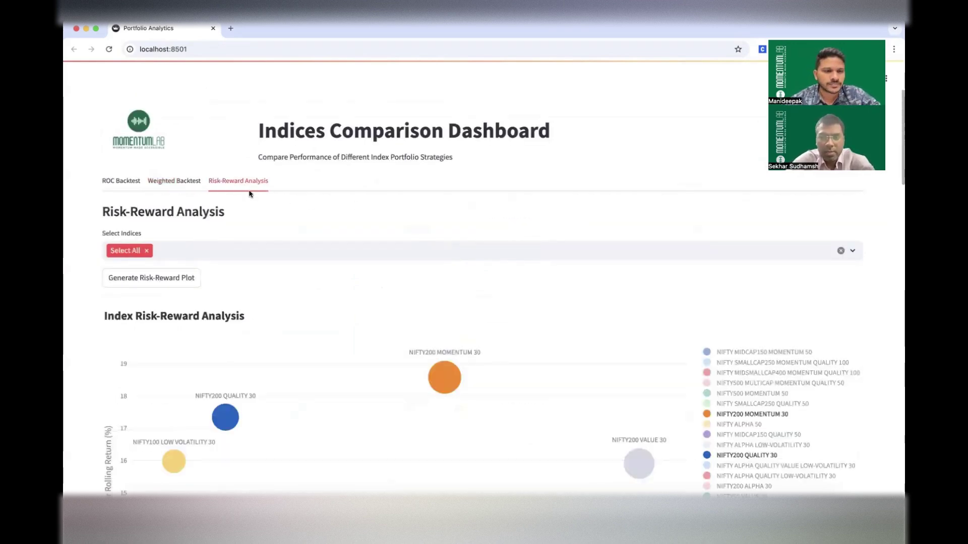
{"action": "scroll", "coordinate": [274, 233], "scroll_direction": "down", "scroll_amount": 3}
{"action": "scroll", "coordinate": [311, 238], "scroll_direction": "down", "scroll_amount": 2}
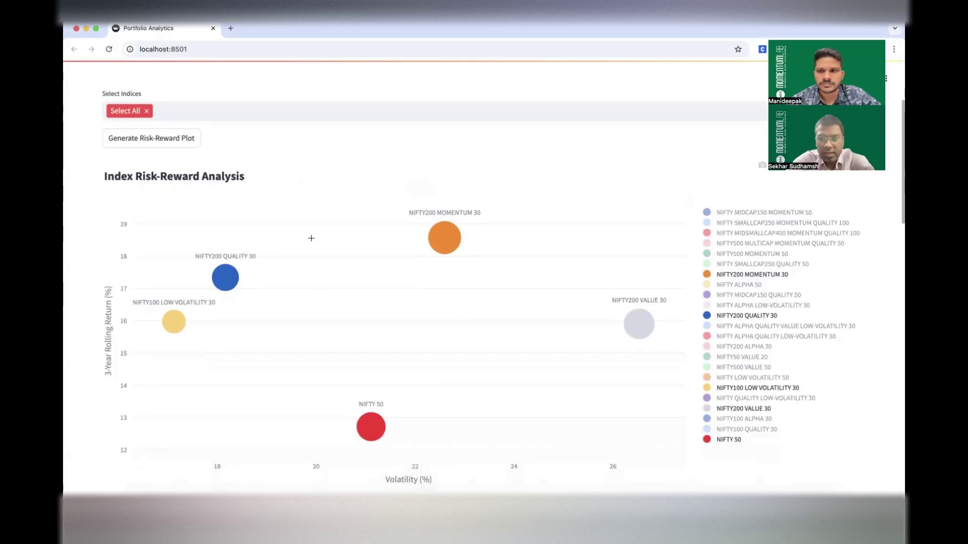
{"action": "scroll", "coordinate": [311, 238], "scroll_direction": "down", "scroll_amount": 1}
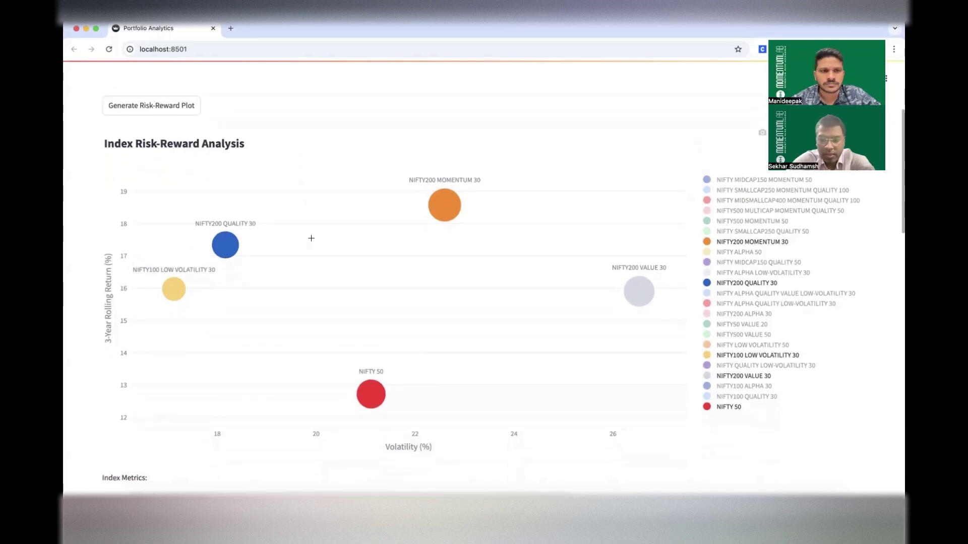
{"action": "scroll", "coordinate": [311, 238], "scroll_direction": "up", "scroll_amount": 1}
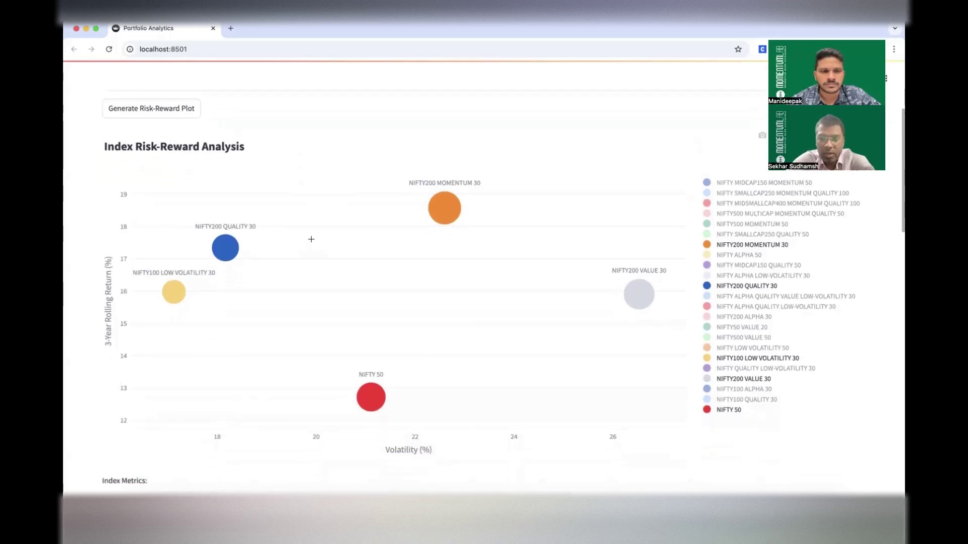
{"action": "scroll", "coordinate": [311, 239], "scroll_direction": "up", "scroll_amount": 3}
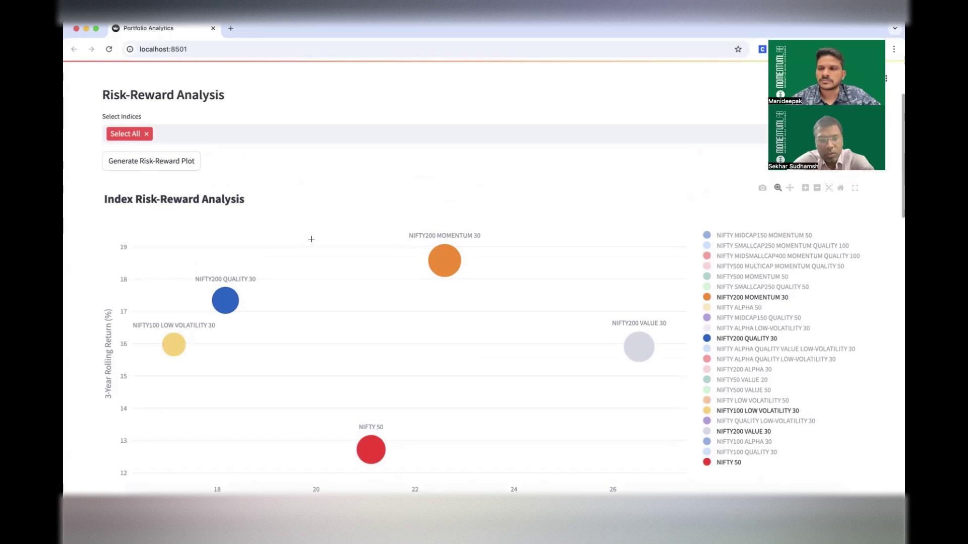
{"action": "scroll", "coordinate": [310, 238], "scroll_direction": "up", "scroll_amount": 1}
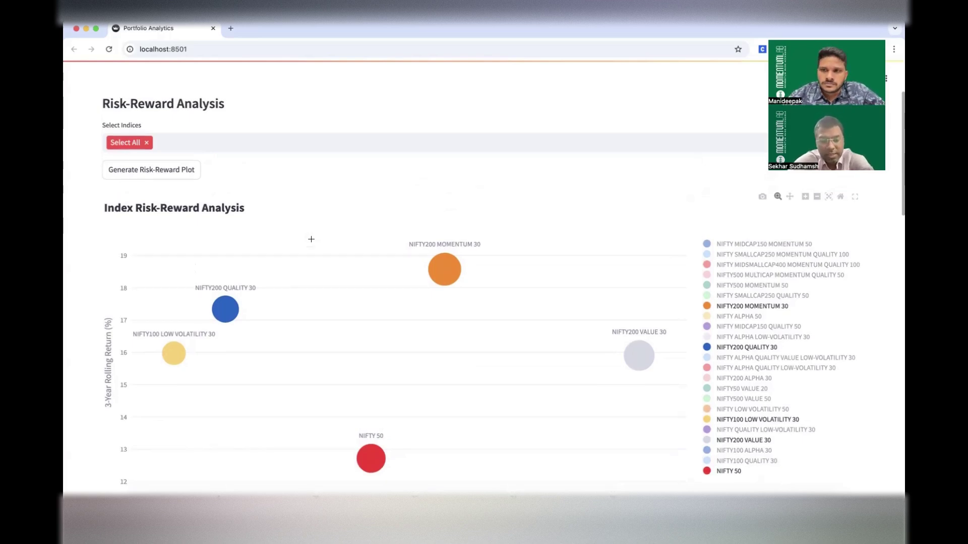
{"action": "scroll", "coordinate": [310, 238], "scroll_direction": "down", "scroll_amount": 3}
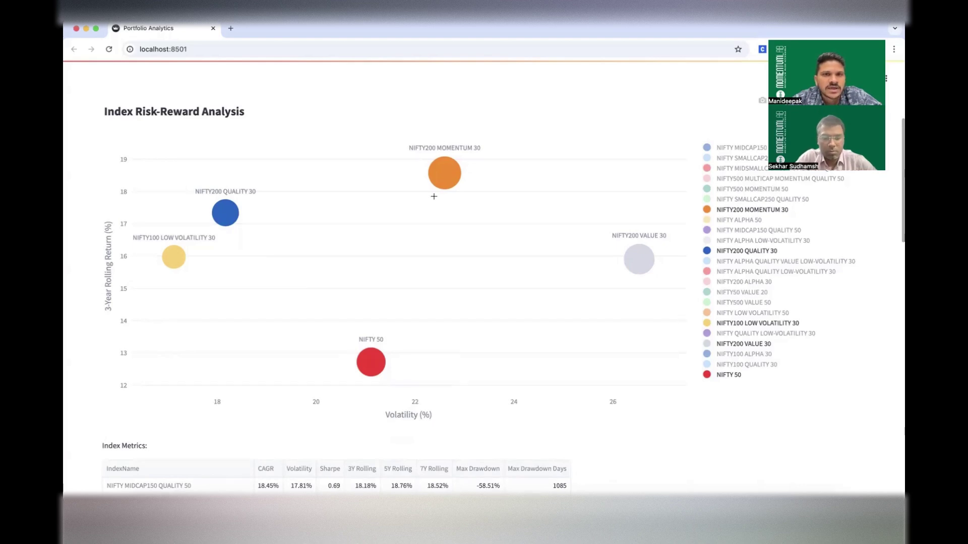
{"action": "mouse_move", "coordinate": [442, 183]}
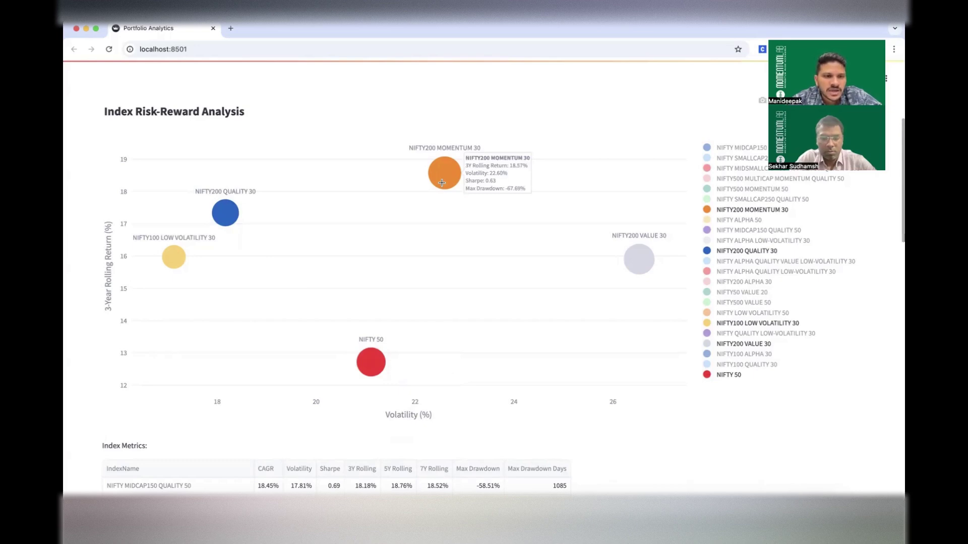
{"action": "mouse_move", "coordinate": [371, 363]}
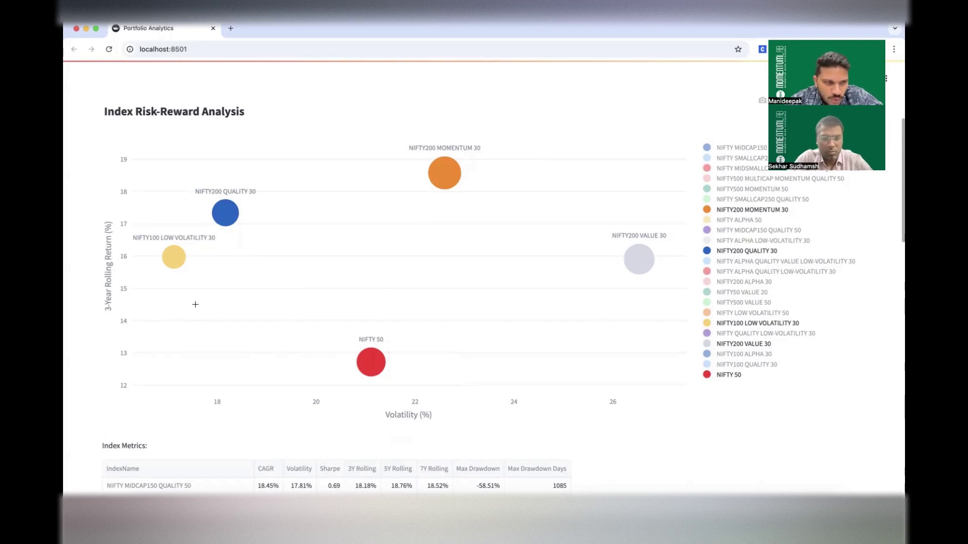
{"action": "mouse_move", "coordinate": [175, 260]}
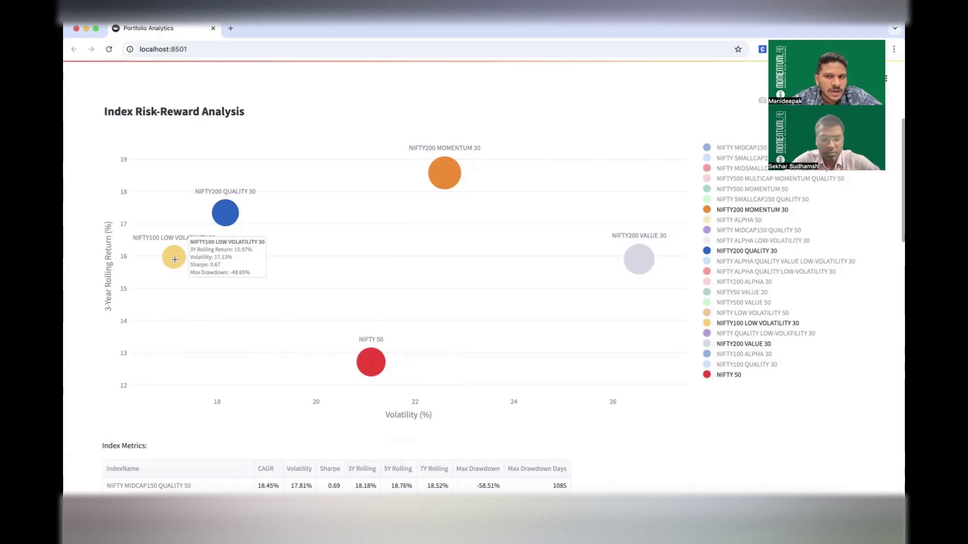
{"action": "mouse_move", "coordinate": [635, 259]}
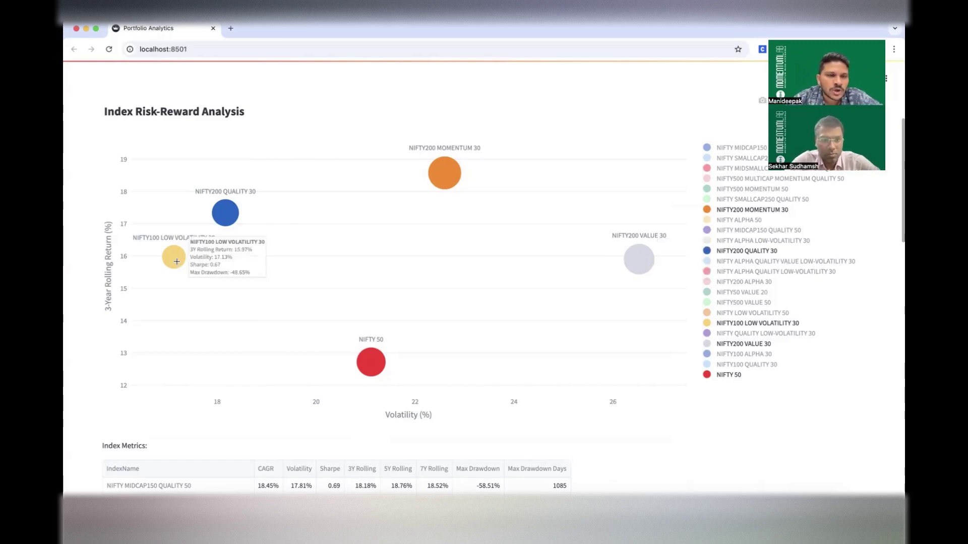
{"action": "mouse_move", "coordinate": [438, 164]}
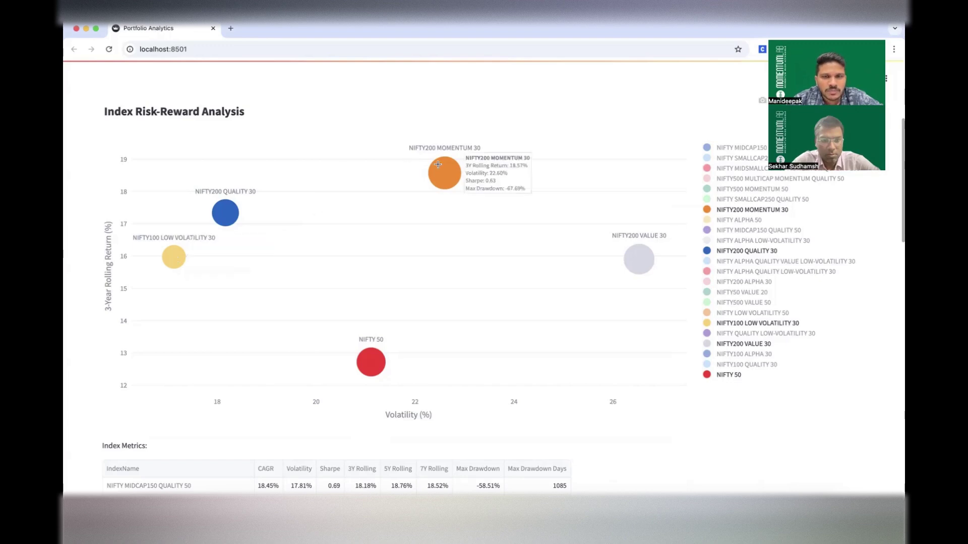
{"action": "mouse_move", "coordinate": [217, 213]}
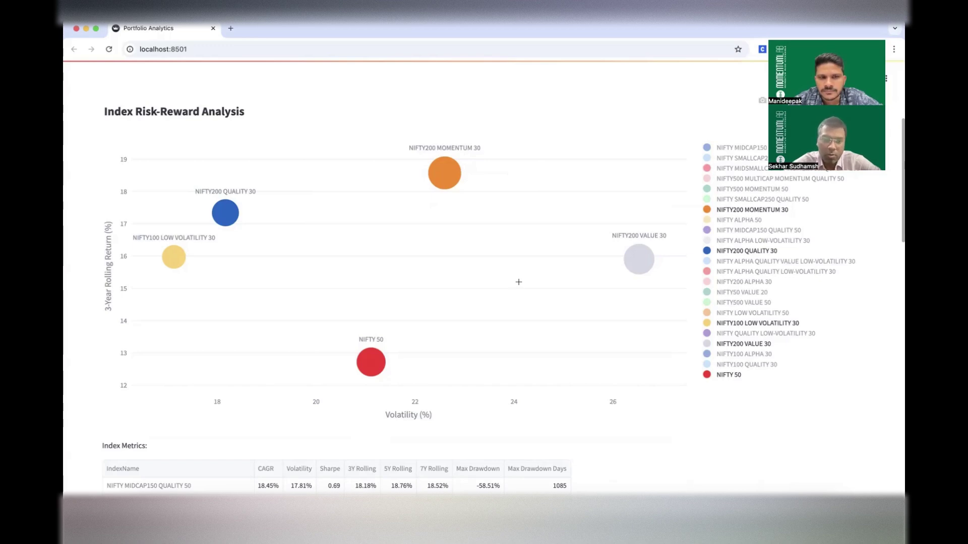
{"action": "scroll", "coordinate": [519, 282], "scroll_direction": "up", "scroll_amount": 1}
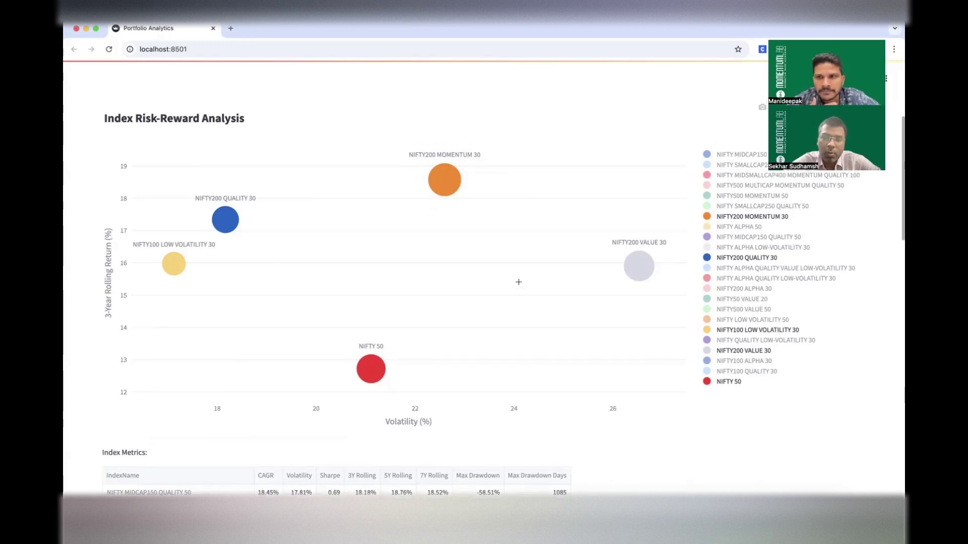